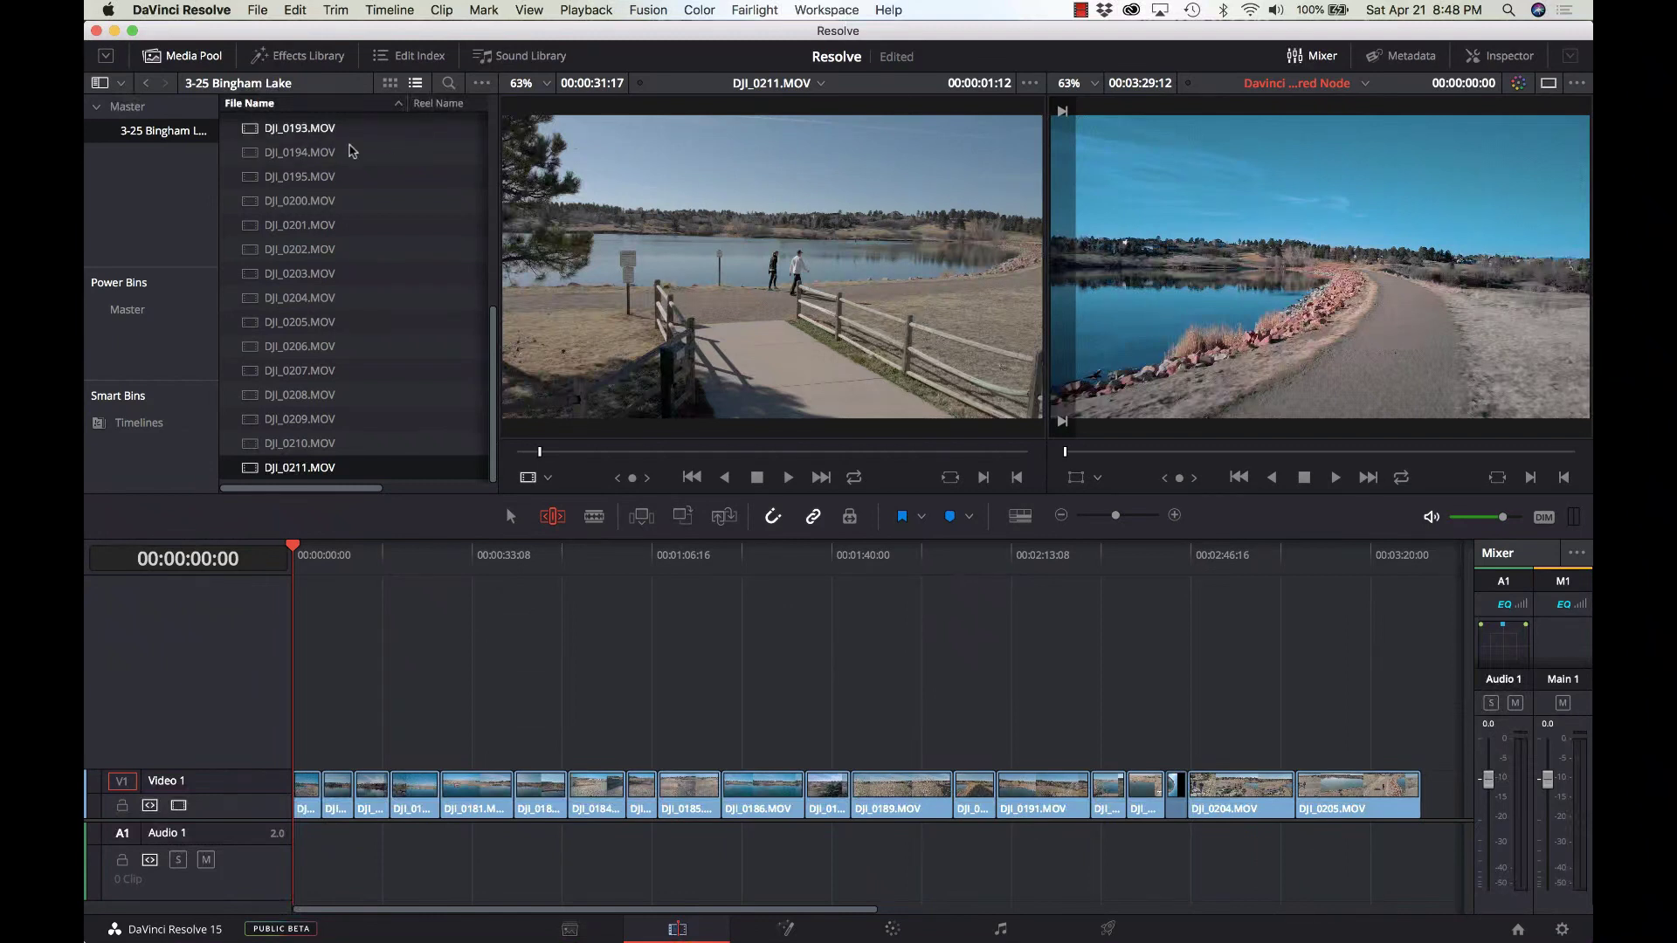
- Open the Effects Library and list the Titles category, including the Fusion titles
{"action": "left_click", "coordinate": [315, 57]}
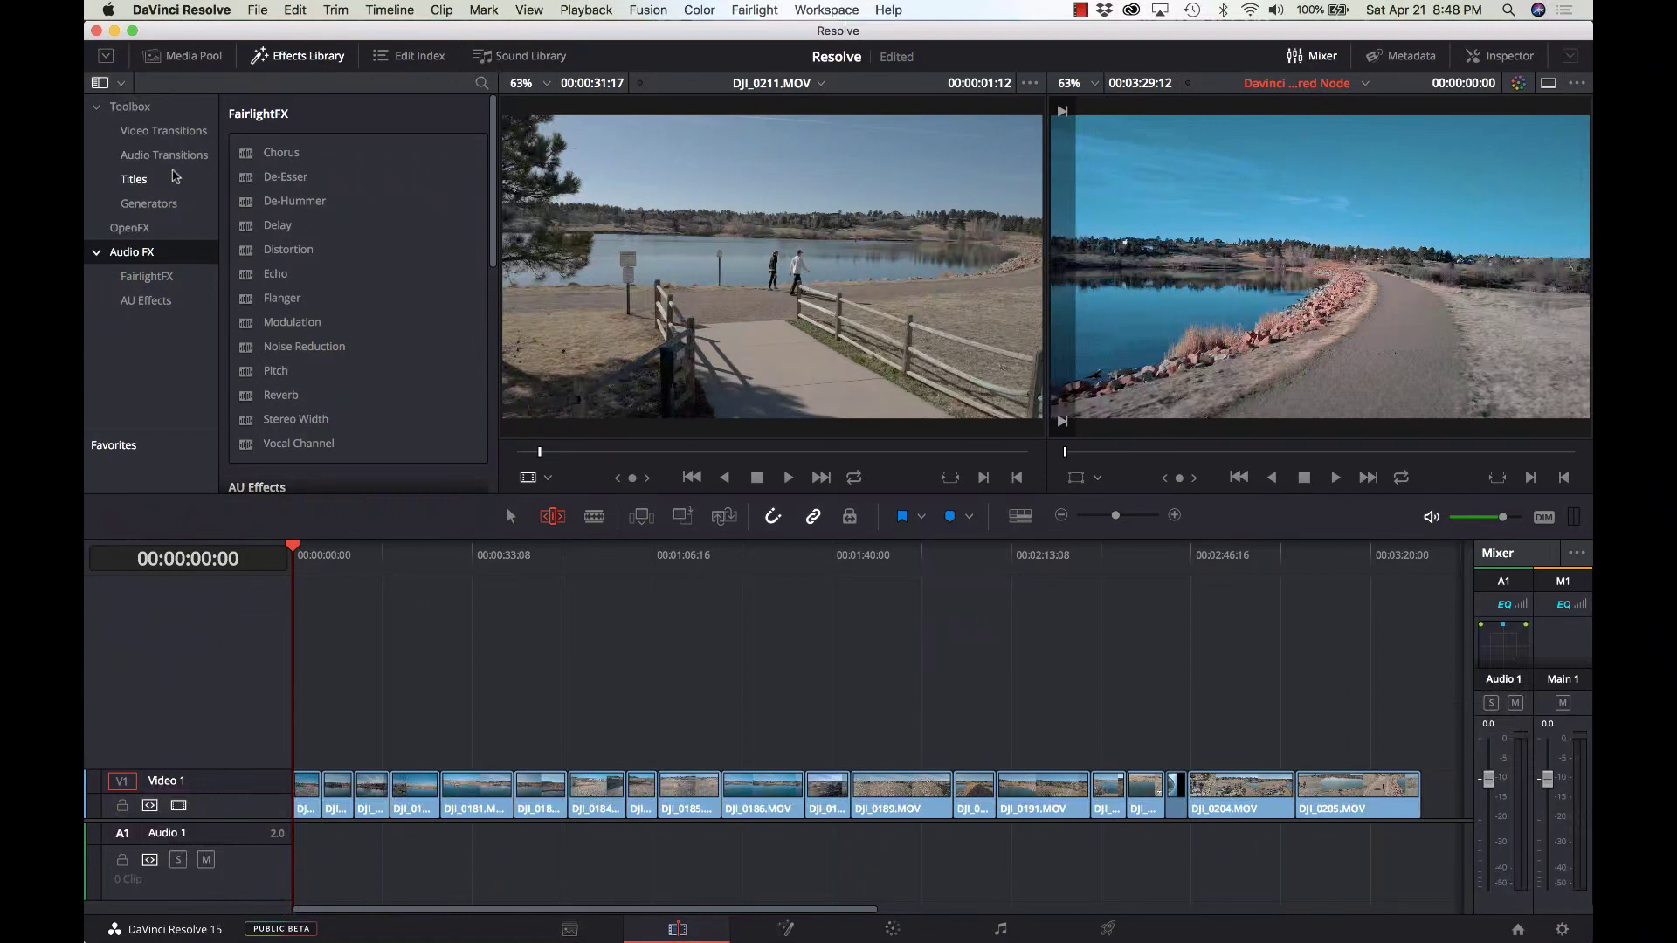
{"action": "left_click", "coordinate": [152, 188]}
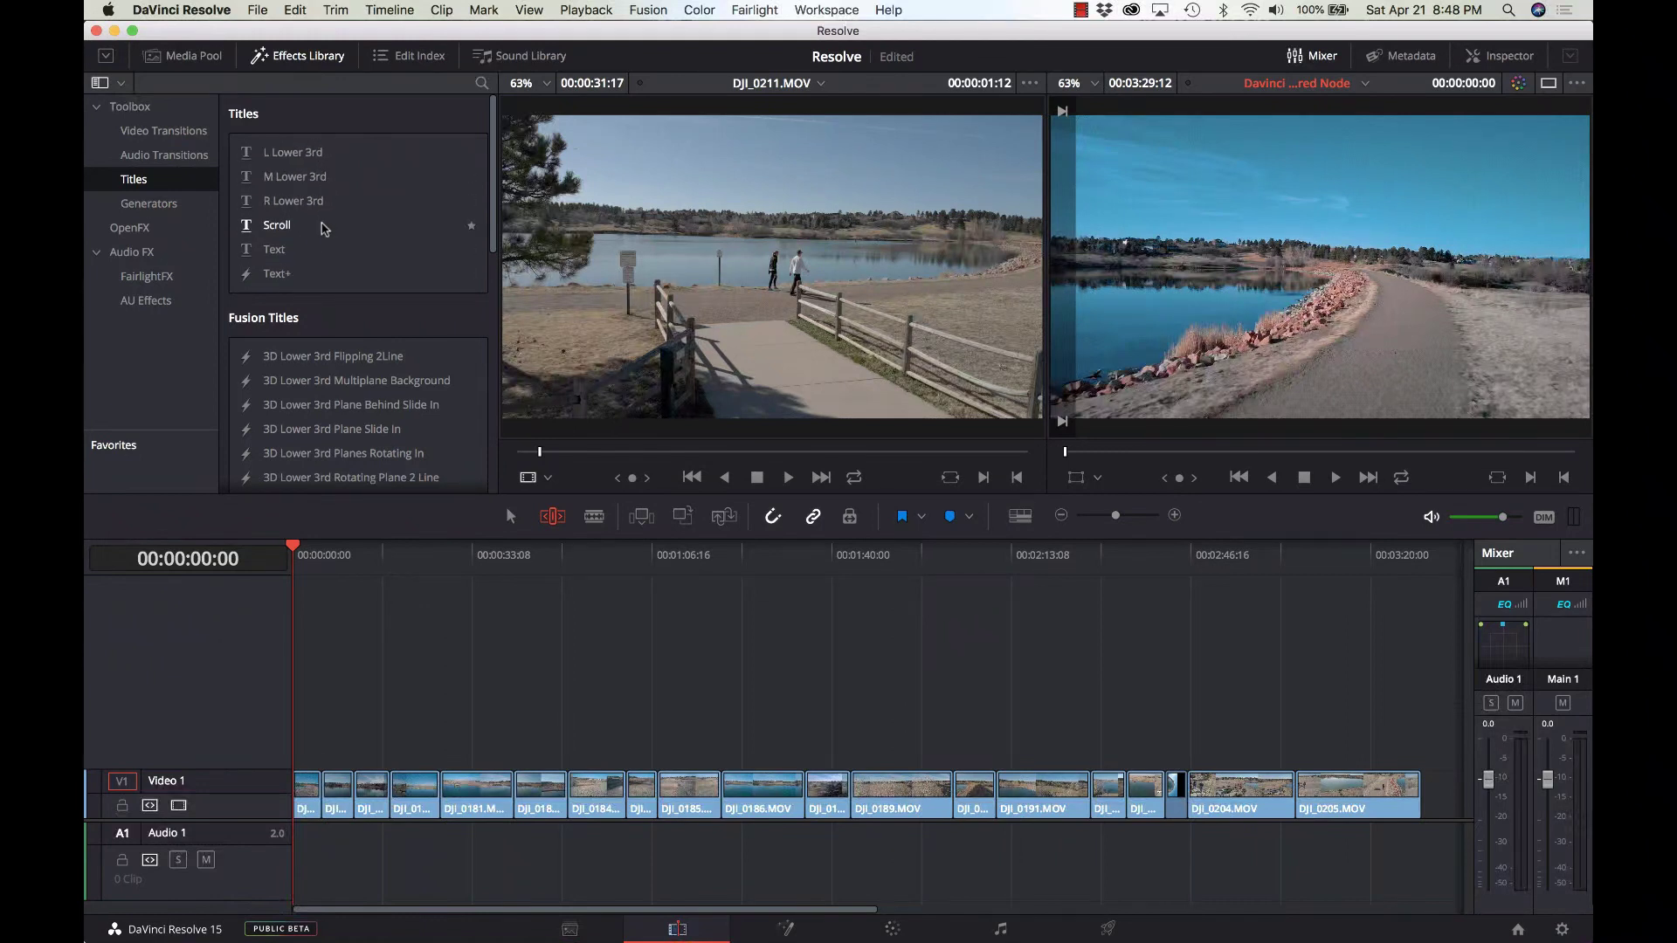
{"action": "mouse_move", "coordinate": [282, 274]}
{"action": "scroll", "coordinate": [287, 285], "scroll_direction": "down", "scroll_amount": 5}
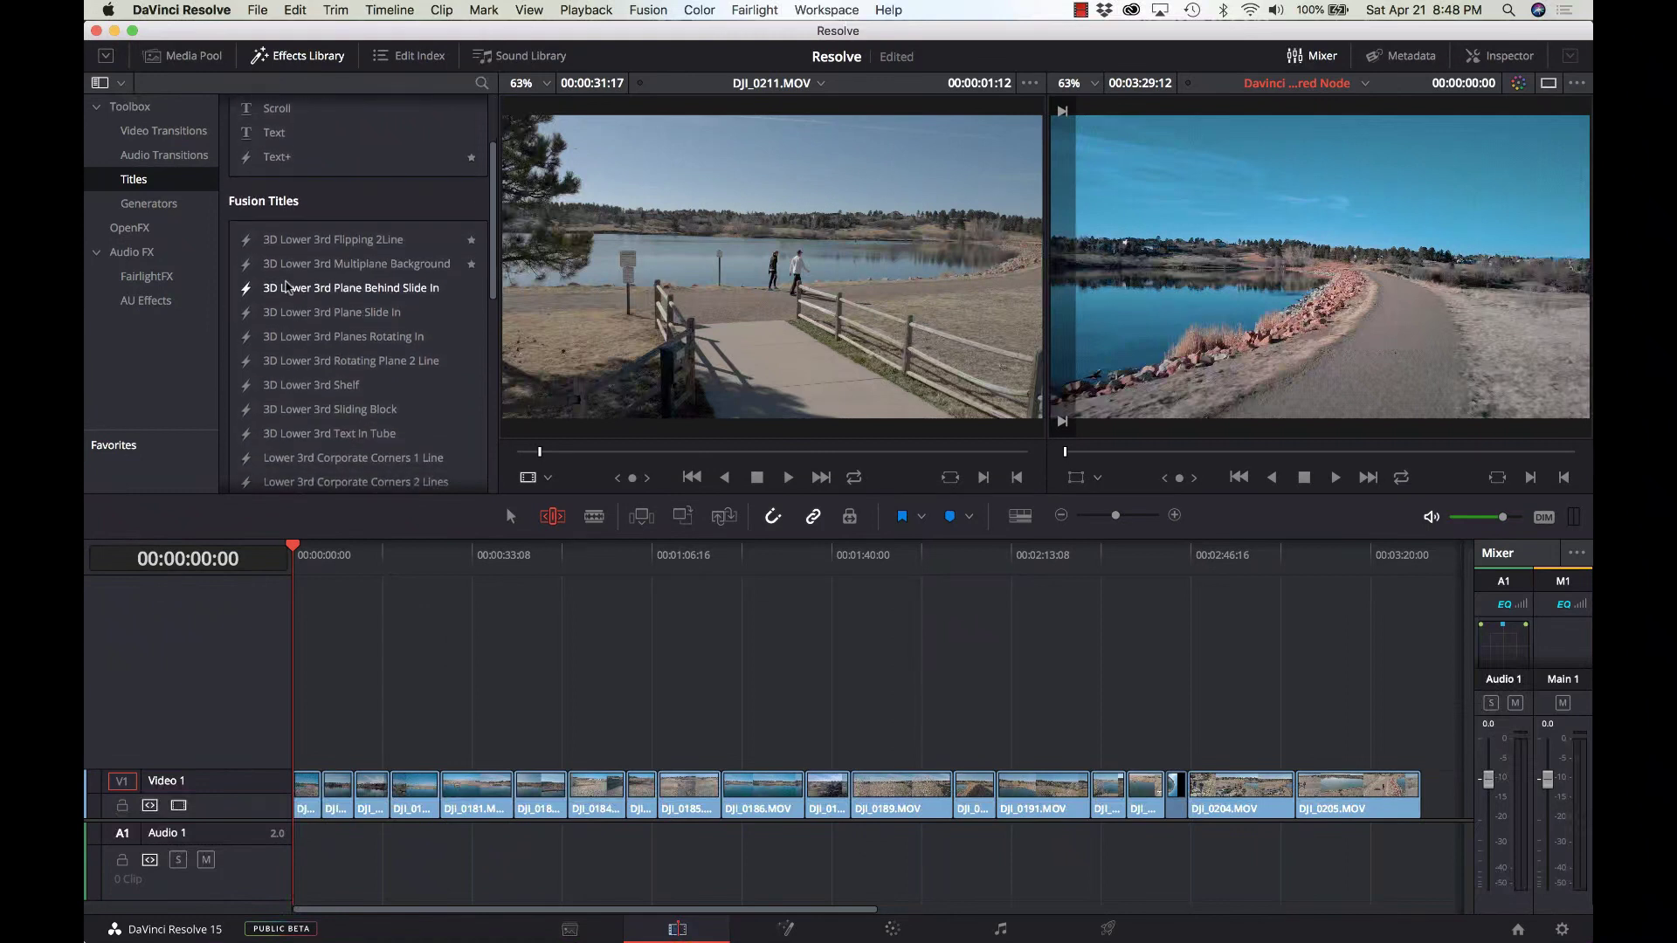
{"action": "scroll", "coordinate": [286, 286], "scroll_direction": "down", "scroll_amount": 2}
{"action": "scroll", "coordinate": [276, 262], "scroll_direction": "up", "scroll_amount": 2}
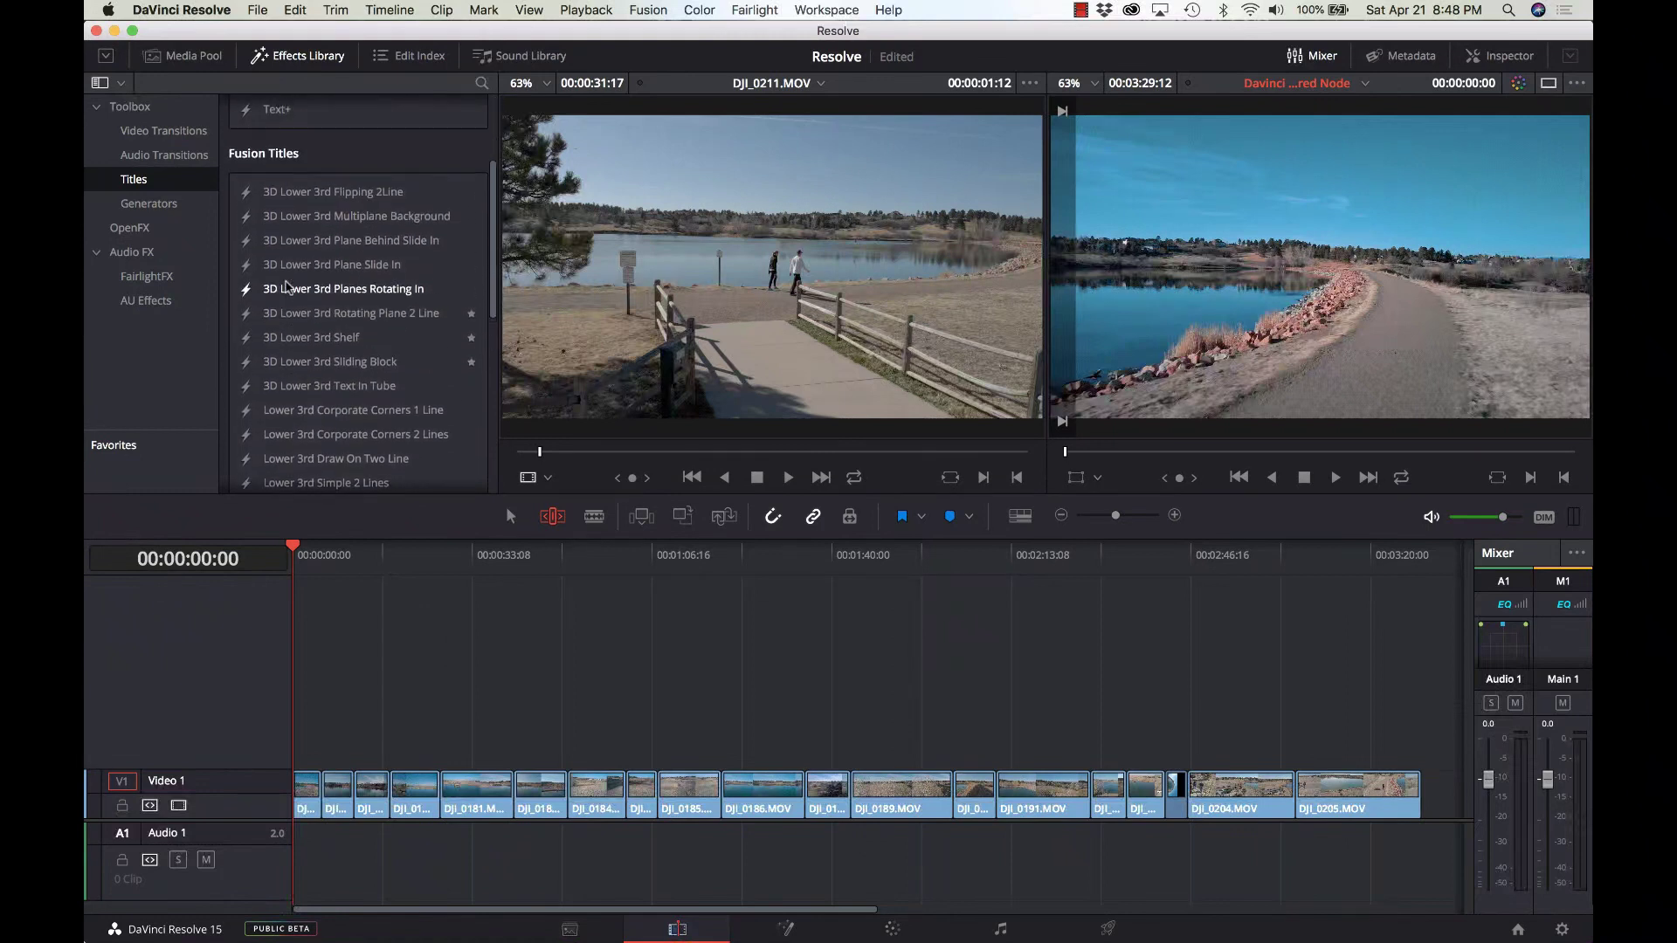
{"action": "scroll", "coordinate": [262, 223], "scroll_direction": "up", "scroll_amount": 1}
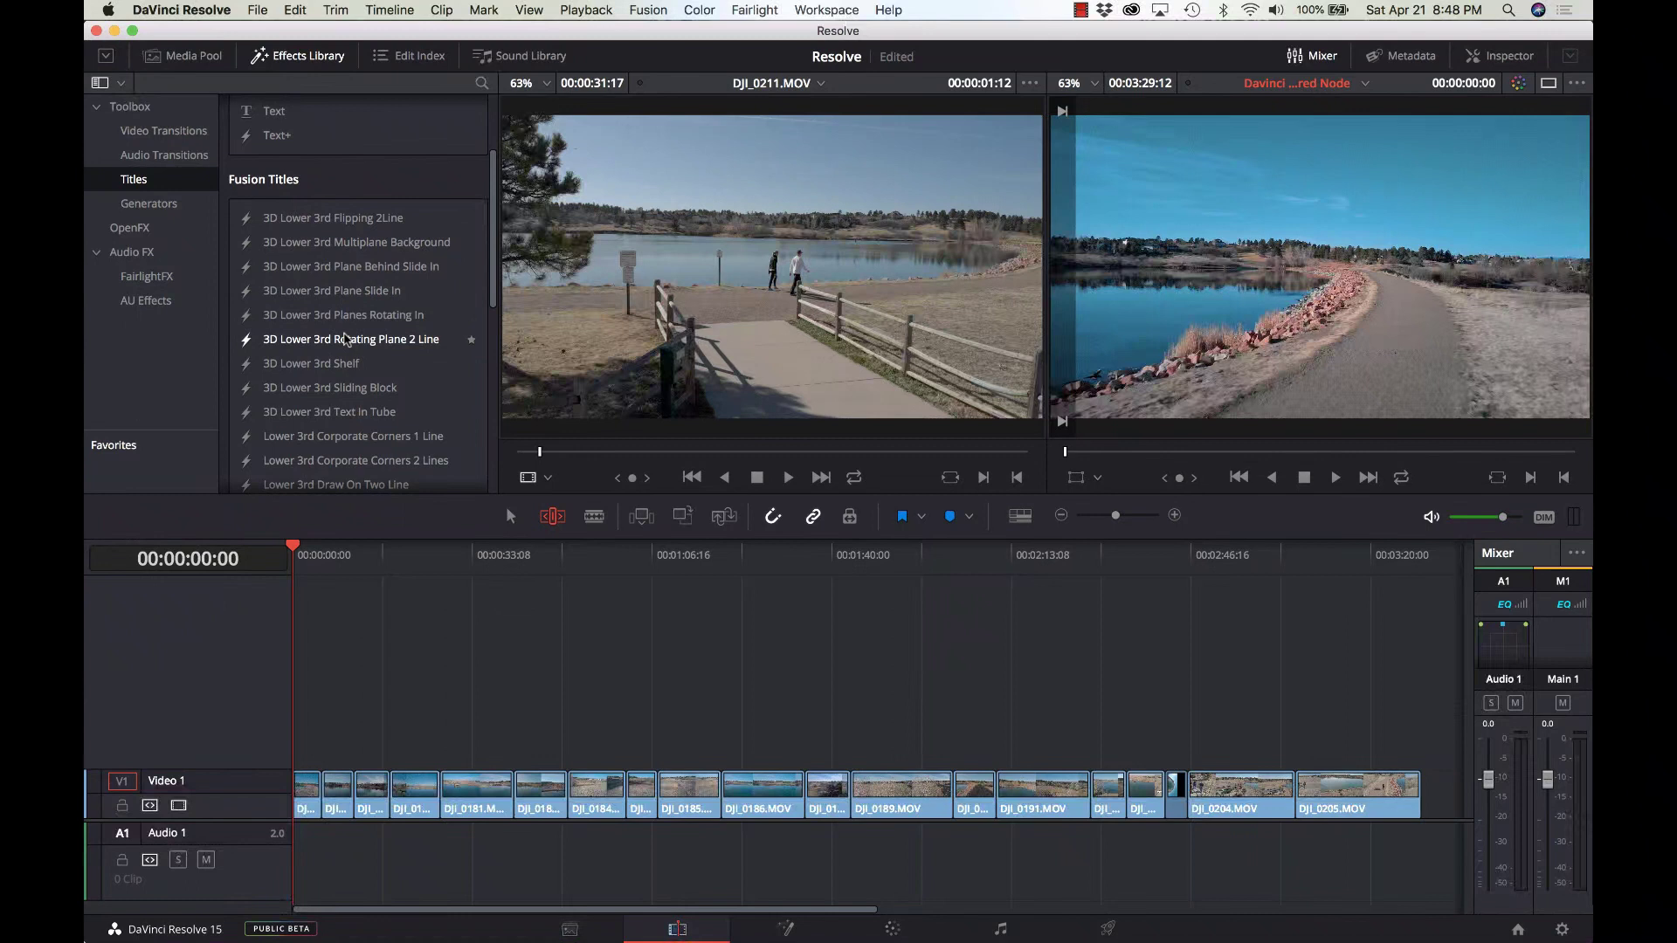
{"action": "scroll", "coordinate": [344, 340], "scroll_direction": "down", "scroll_amount": 5}
{"action": "scroll", "coordinate": [344, 339], "scroll_direction": "down", "scroll_amount": 5}
{"action": "scroll", "coordinate": [345, 339], "scroll_direction": "down", "scroll_amount": 3}
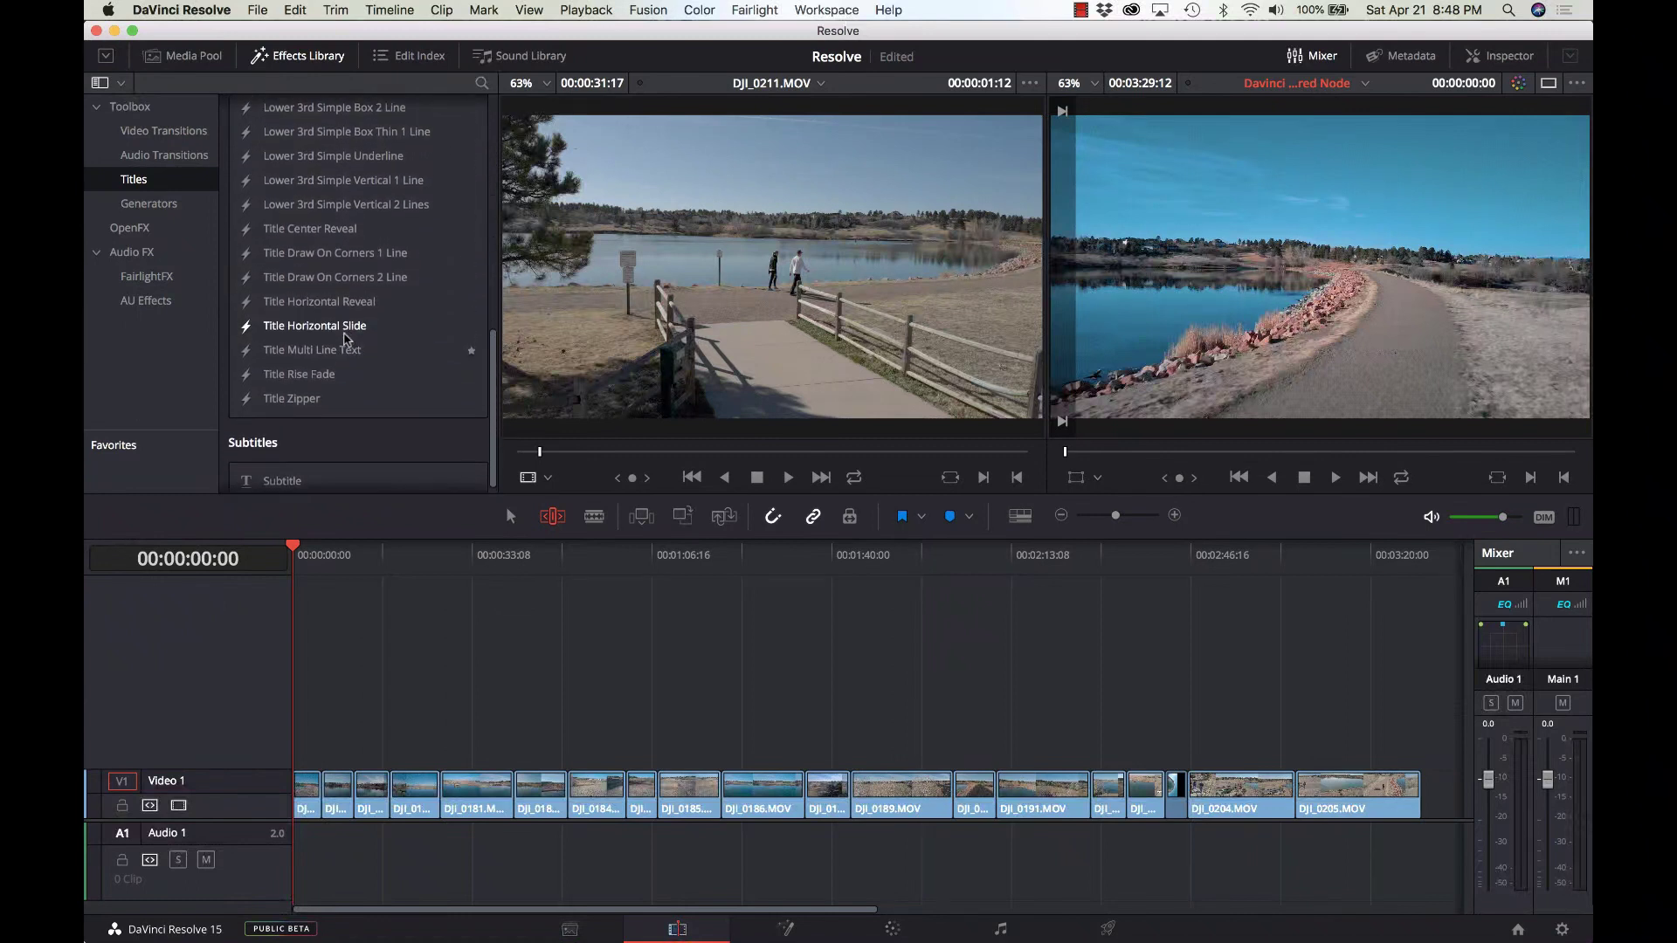
{"action": "scroll", "coordinate": [345, 340], "scroll_direction": "up", "scroll_amount": 5}
{"action": "scroll", "coordinate": [345, 339], "scroll_direction": "up", "scroll_amount": 4}
{"action": "scroll", "coordinate": [344, 340], "scroll_direction": "up", "scroll_amount": 3}
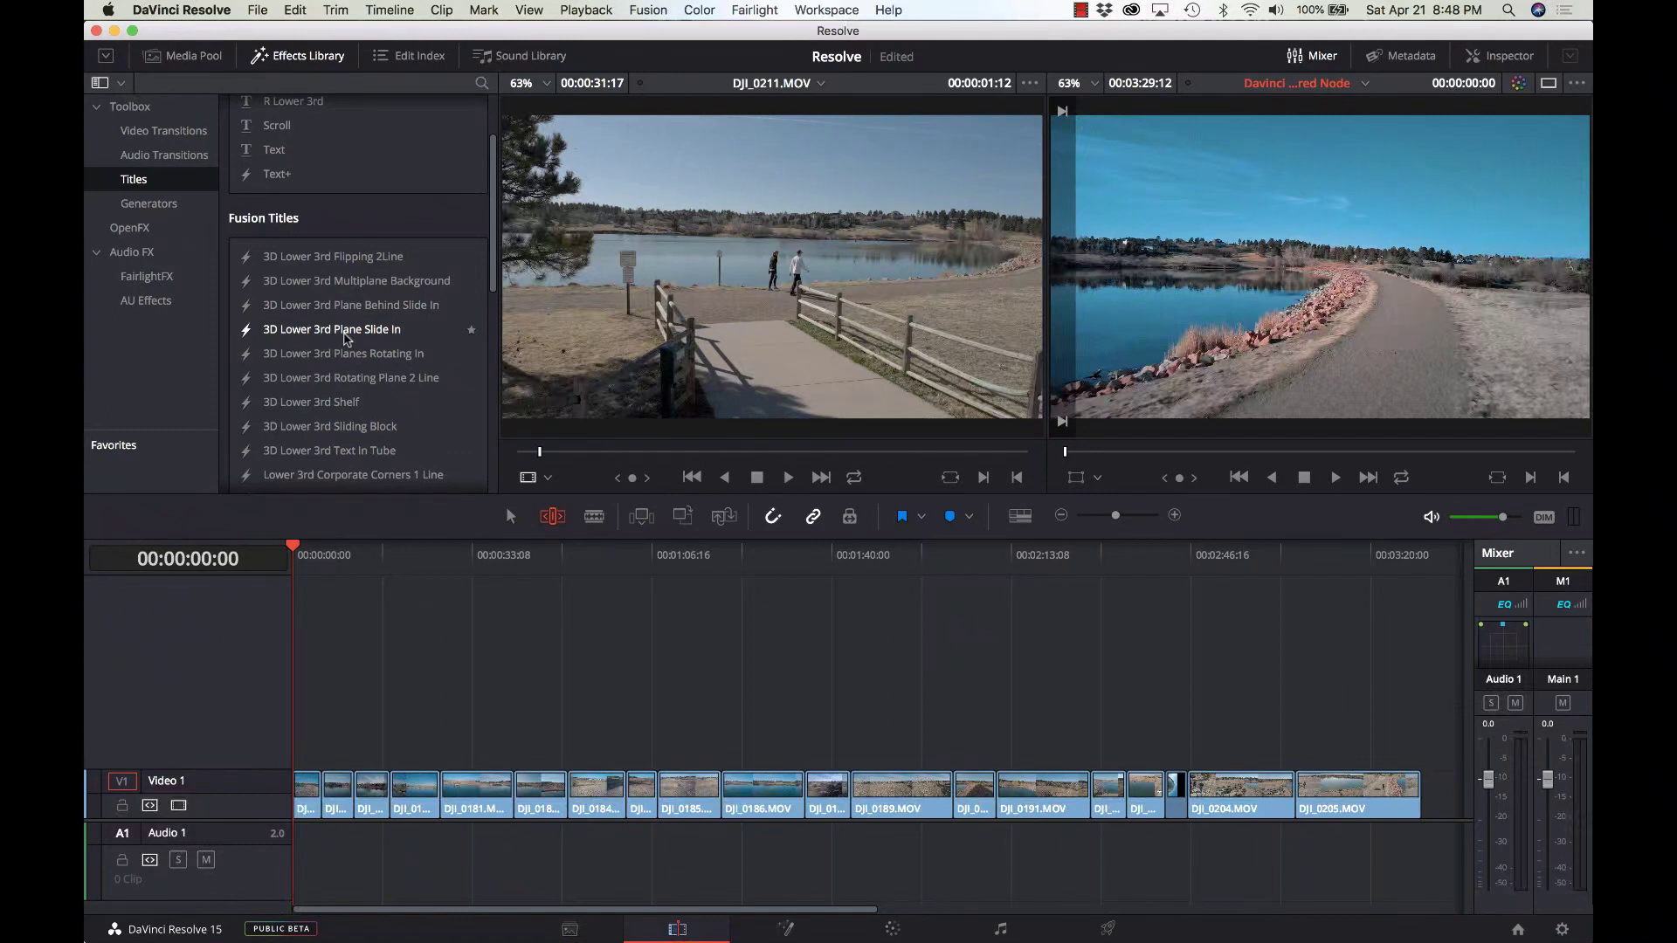
- Drop the 3D Lower 3rd Flipping 2Line title onto Video 2 at the start and zoom the timeline in twice
{"action": "left_click", "coordinate": [323, 259]}
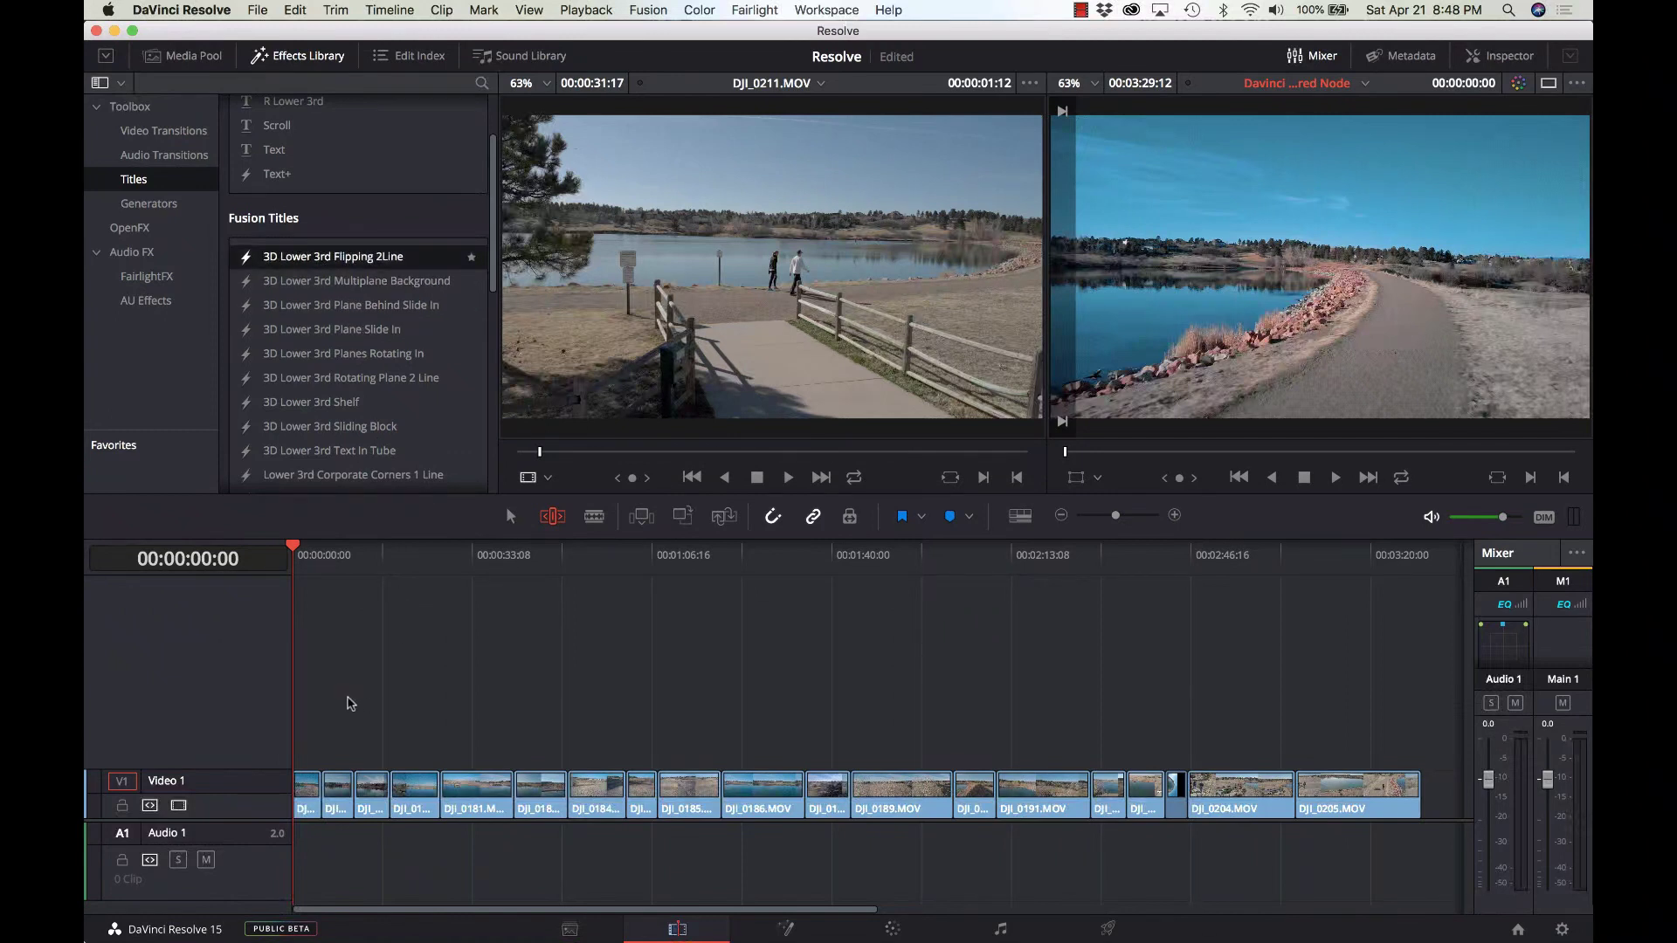
{"action": "mouse_move", "coordinate": [371, 501]}
{"action": "left_mouse_down"}
{"action": "mouse_move", "coordinate": [337, 727]}
{"action": "mouse_move", "coordinate": [296, 751]}
{"action": "left_mouse_up"}
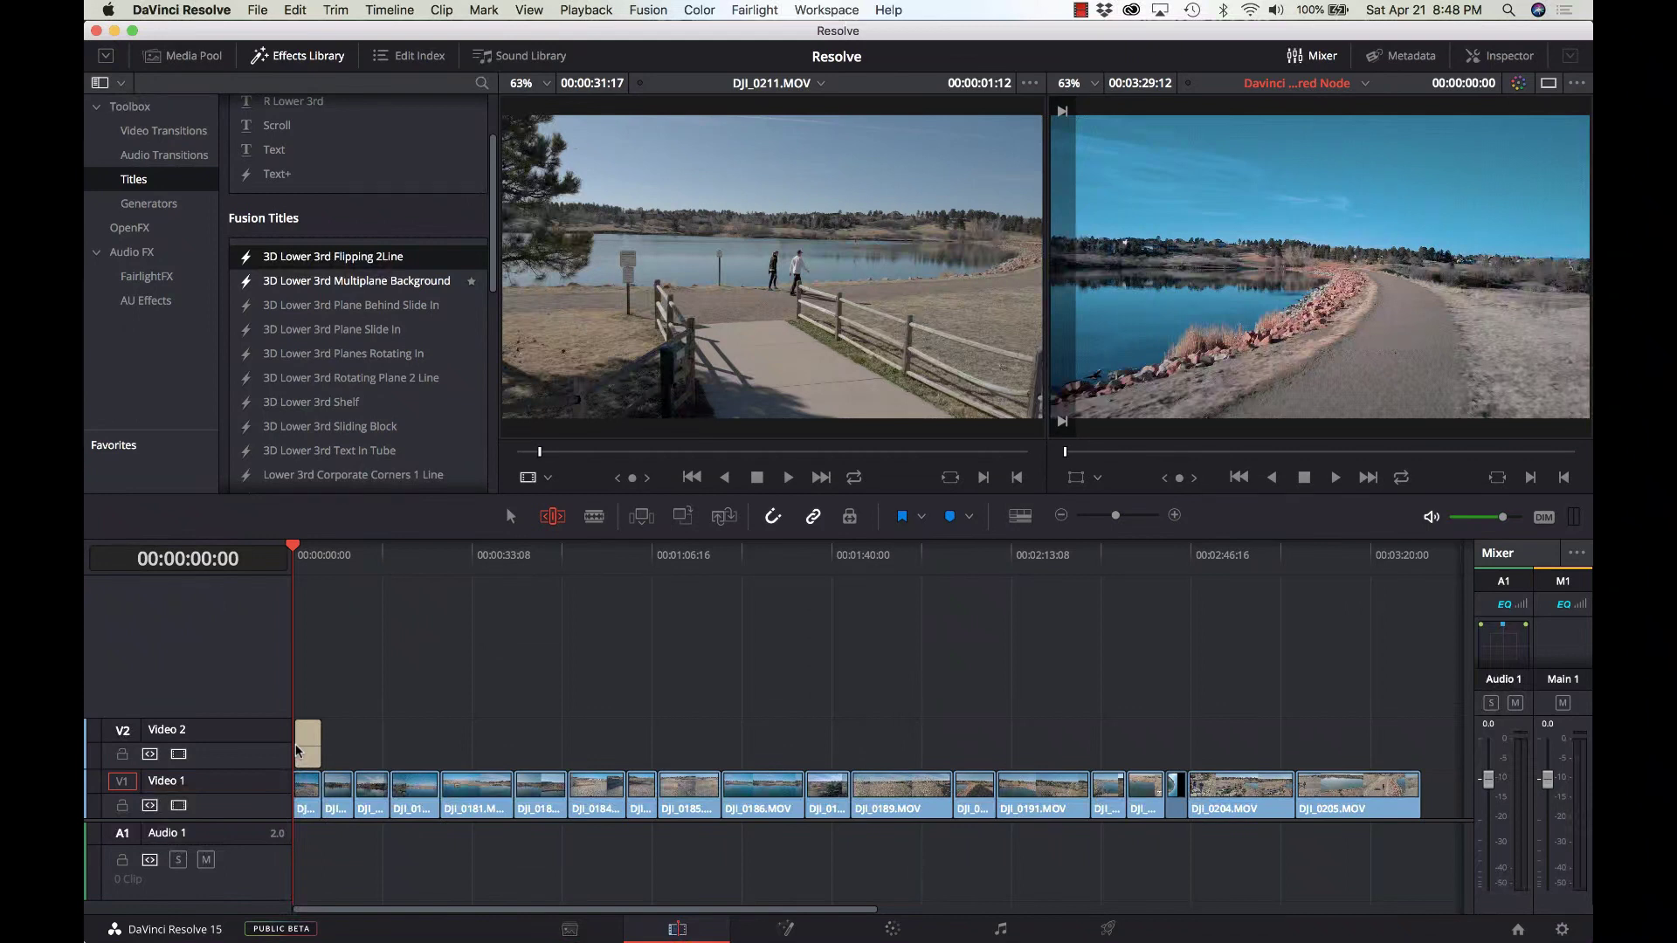
{"action": "left_click", "coordinate": [1174, 516]}
{"action": "left_click", "coordinate": [1175, 516]}
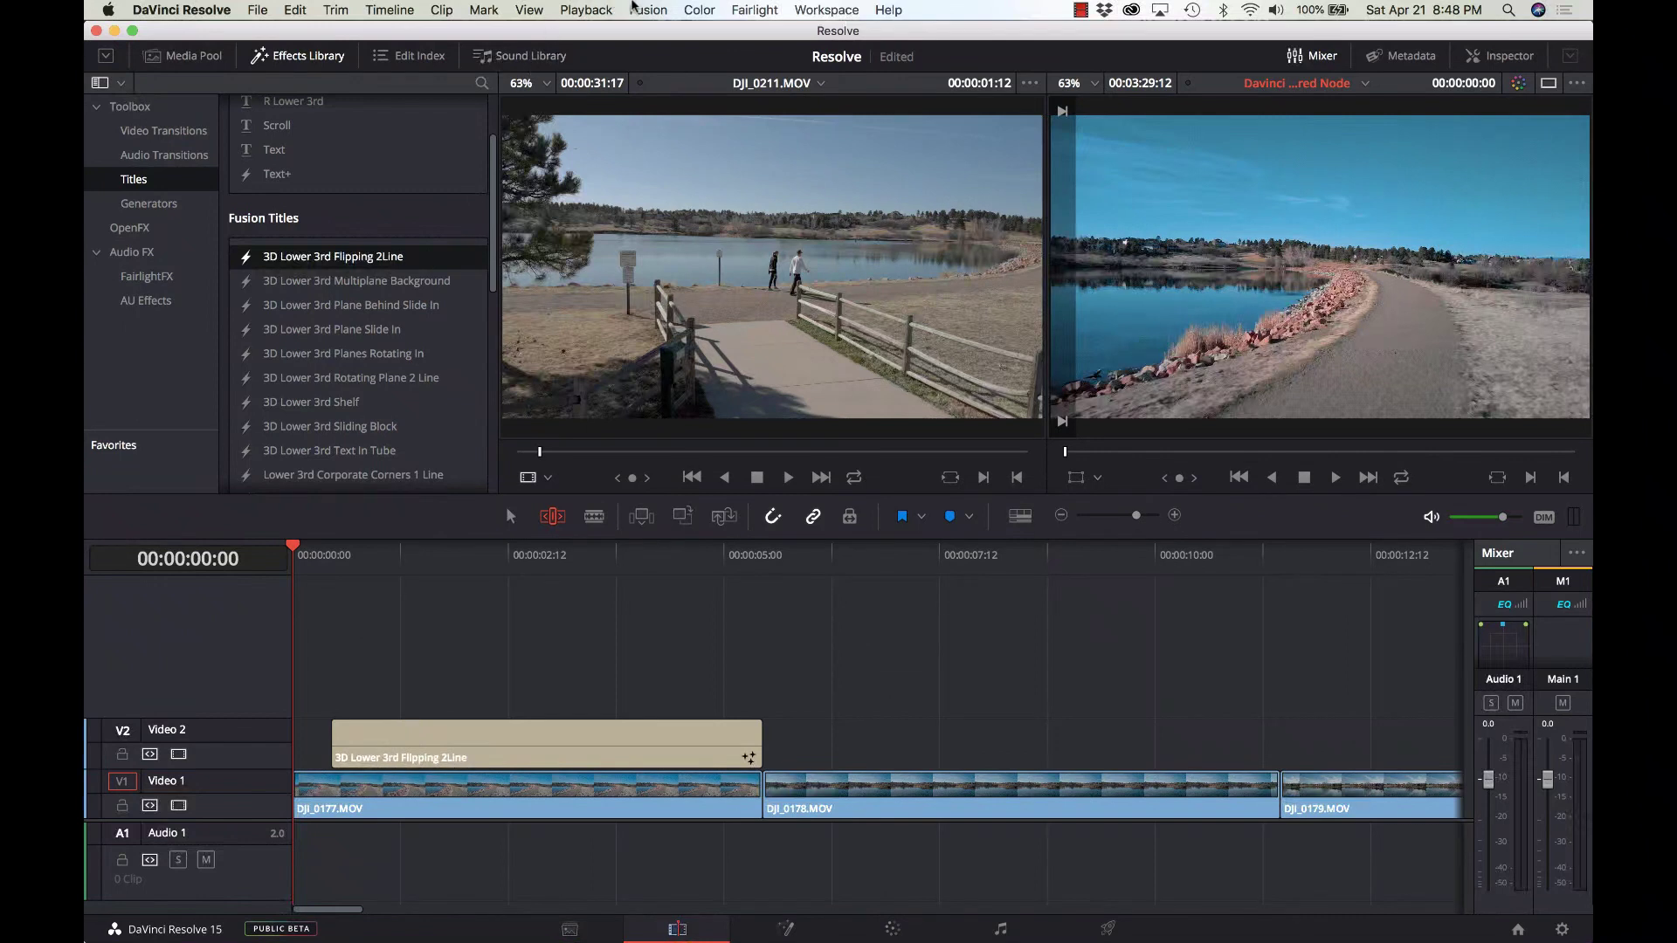
- Set Playback > Render Cache to User and select the title clip on Video 2
{"action": "left_click", "coordinate": [584, 9]}
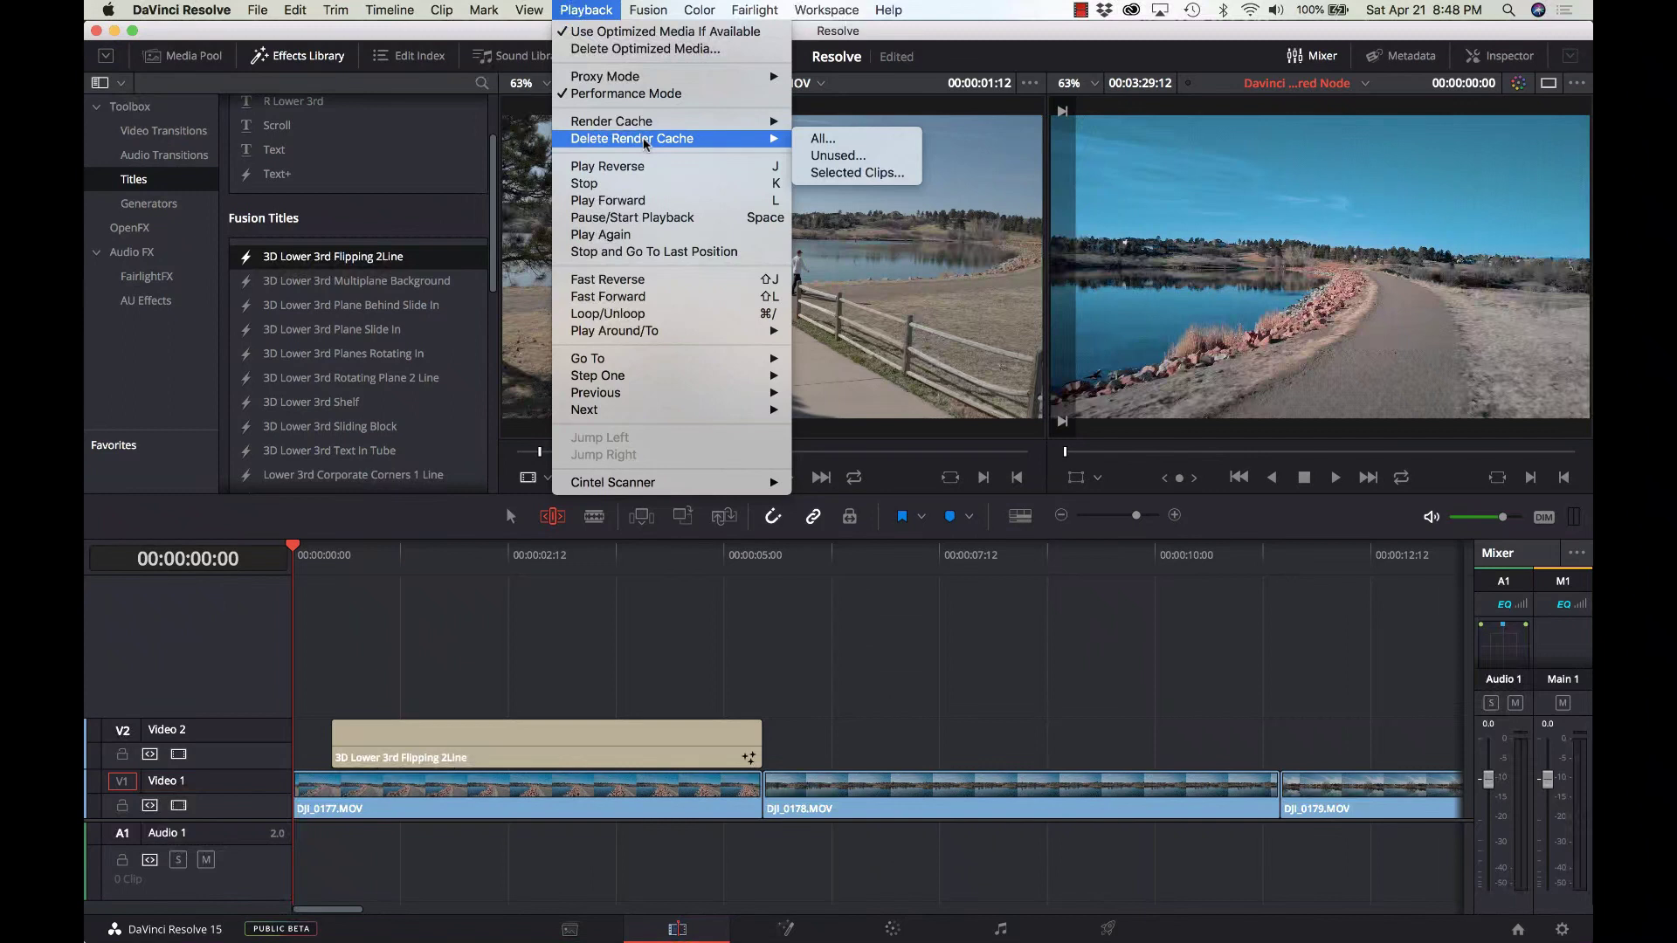
{"action": "mouse_move", "coordinate": [655, 121]}
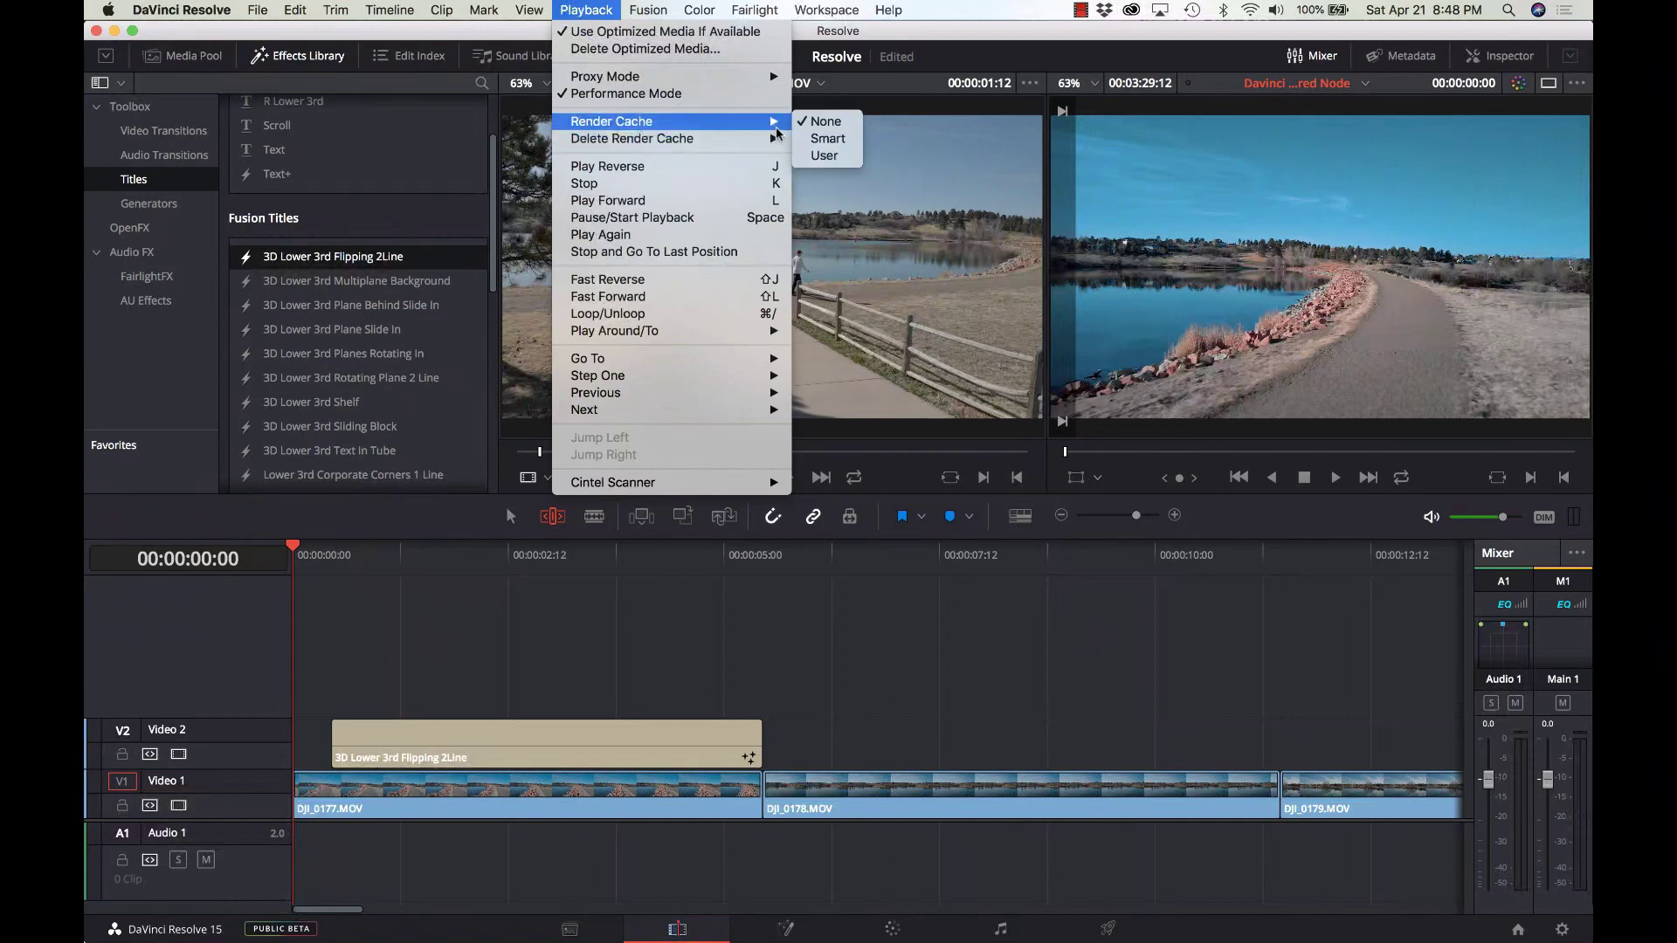
{"action": "left_click", "coordinate": [816, 154]}
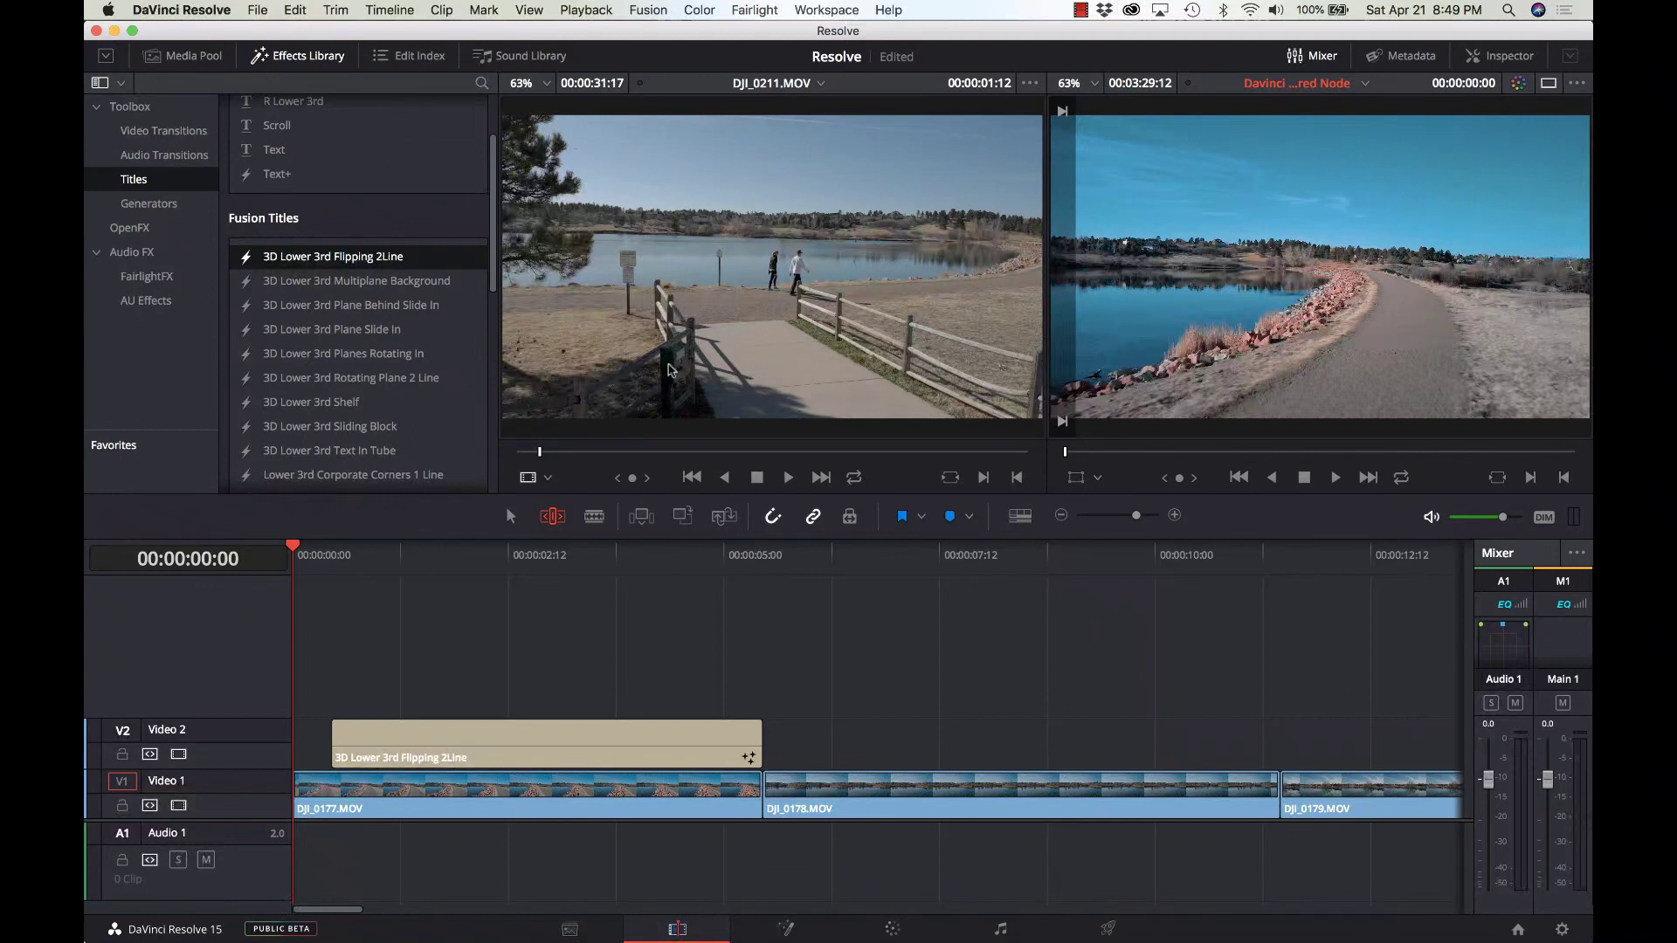
{"action": "left_click", "coordinate": [533, 738]}
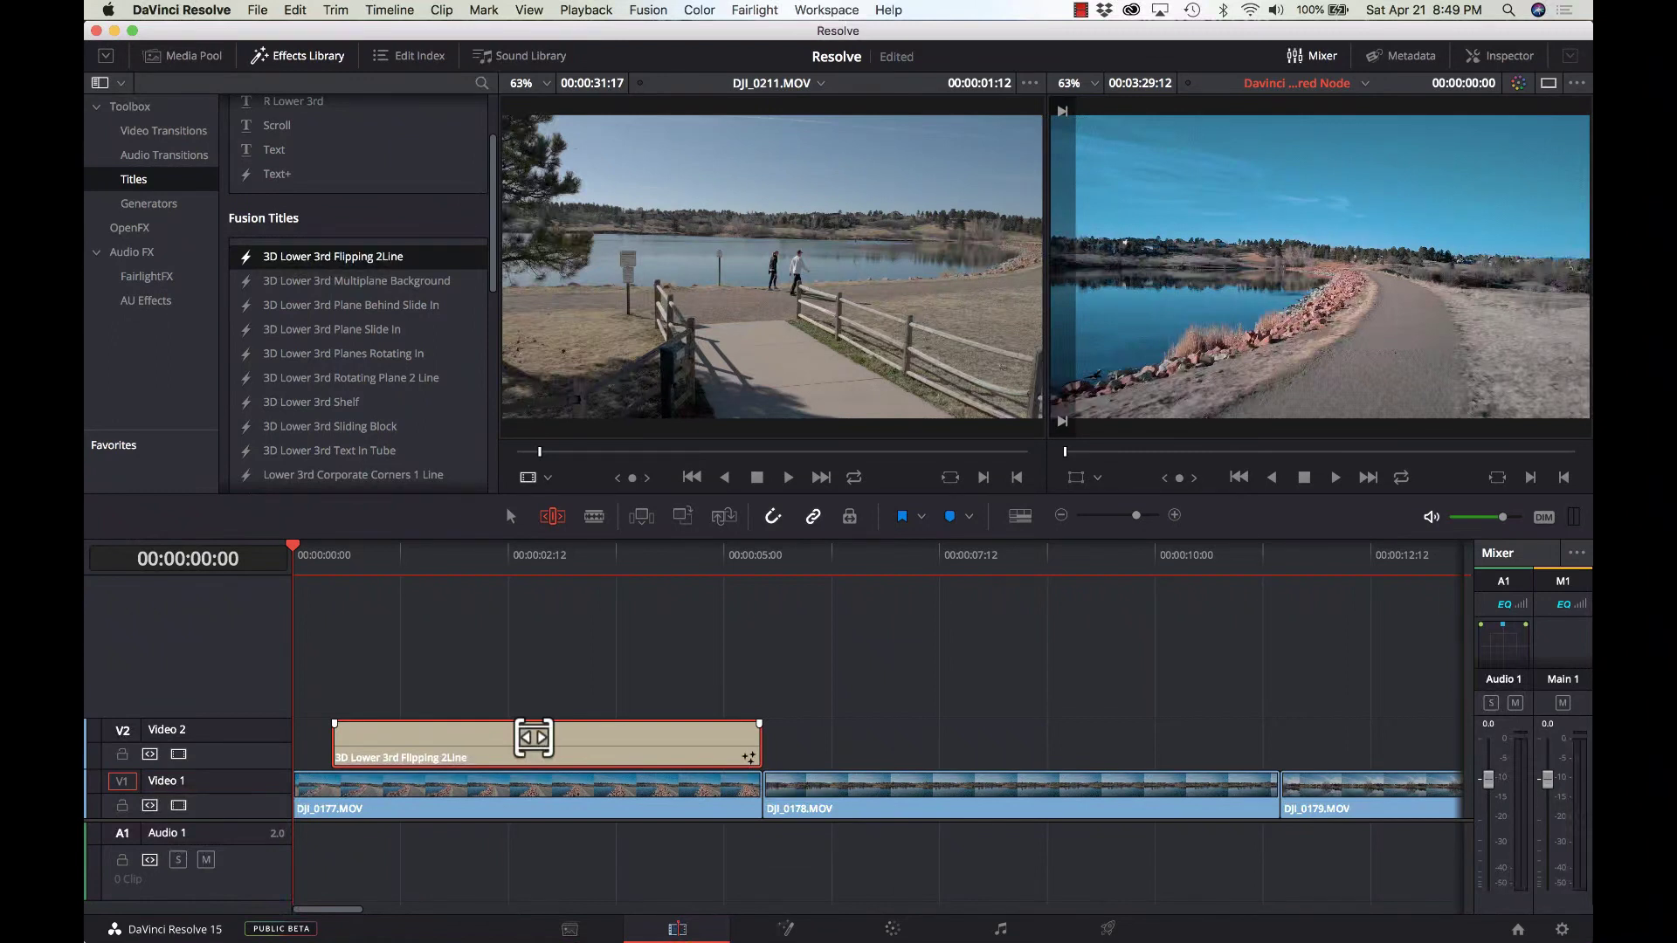
- Play the flipping title from its start over the footage, then stop playback
{"action": "left_click", "coordinate": [327, 562]}
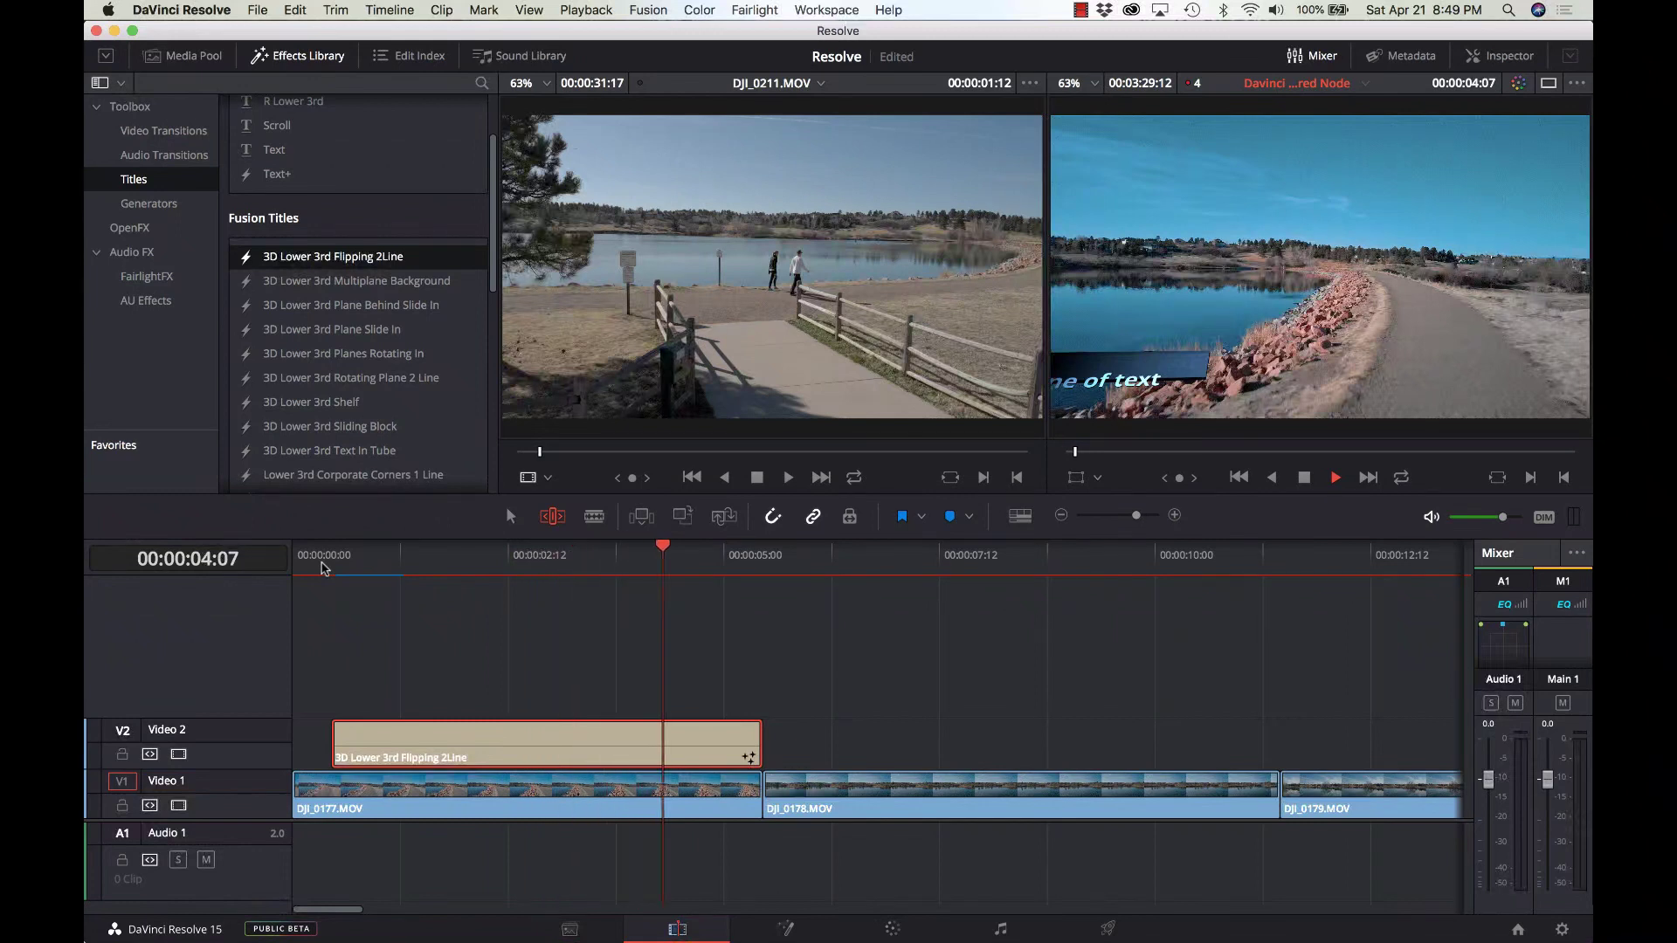
{"action": "key", "text": "space"}
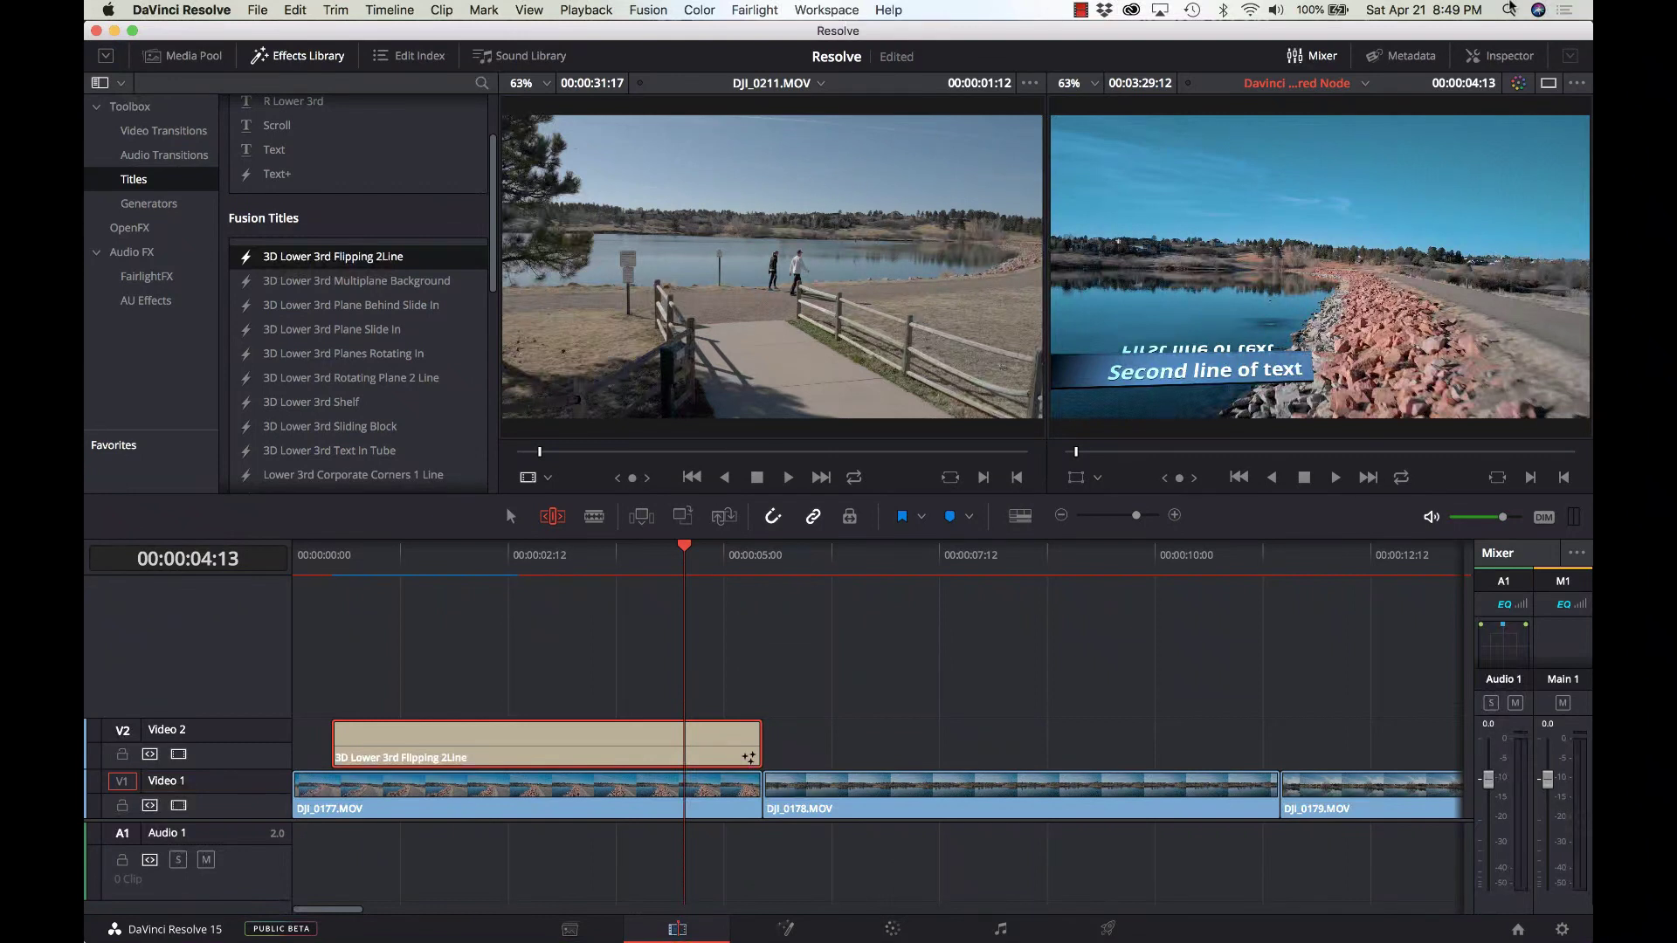
- In the title's Inspector settings, set the banner colour's Hue to green
{"action": "left_click", "coordinate": [1472, 55]}
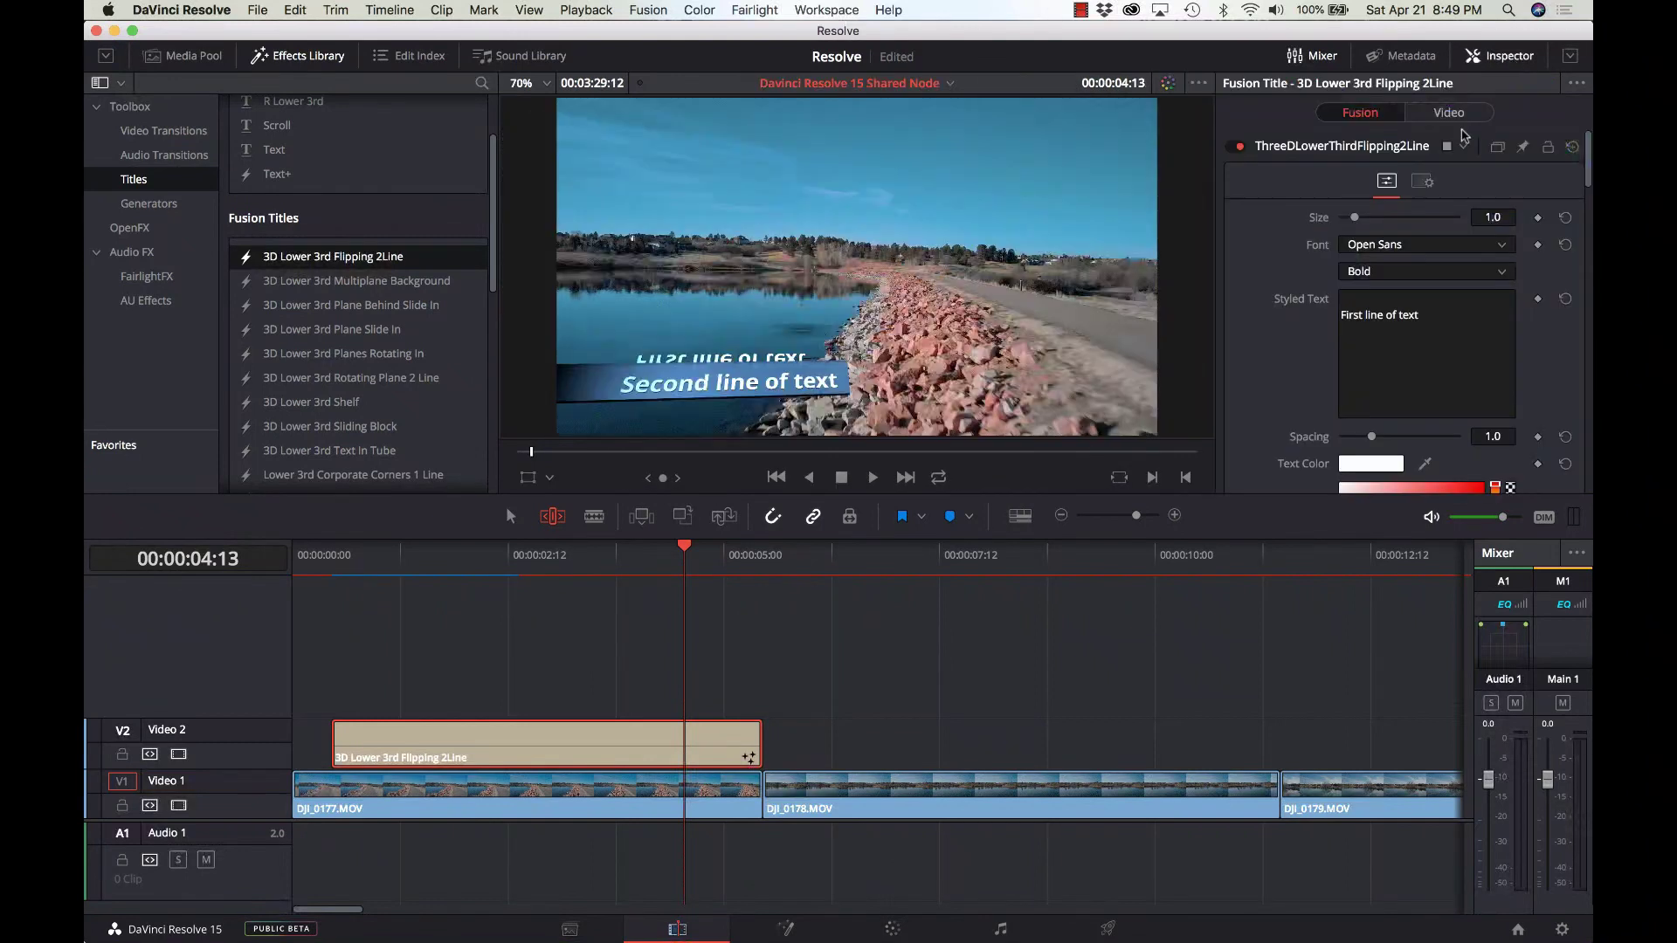
{"action": "scroll", "coordinate": [1283, 272], "scroll_direction": "down", "scroll_amount": 2}
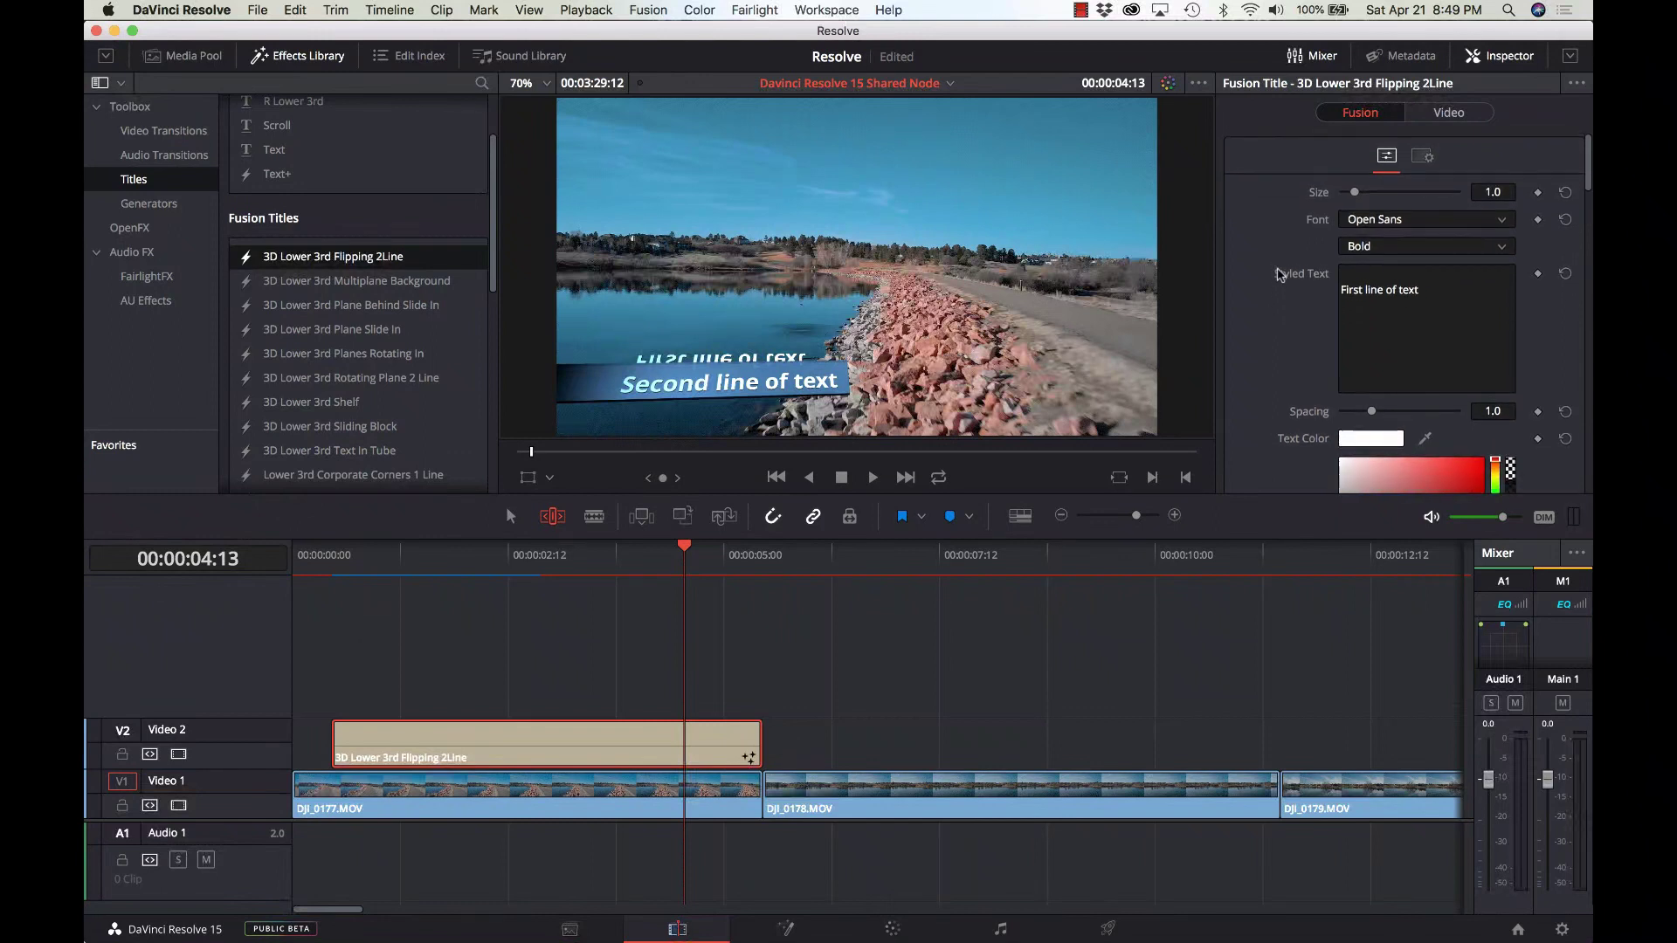
{"action": "scroll", "coordinate": [1439, 268], "scroll_direction": "down", "scroll_amount": 3}
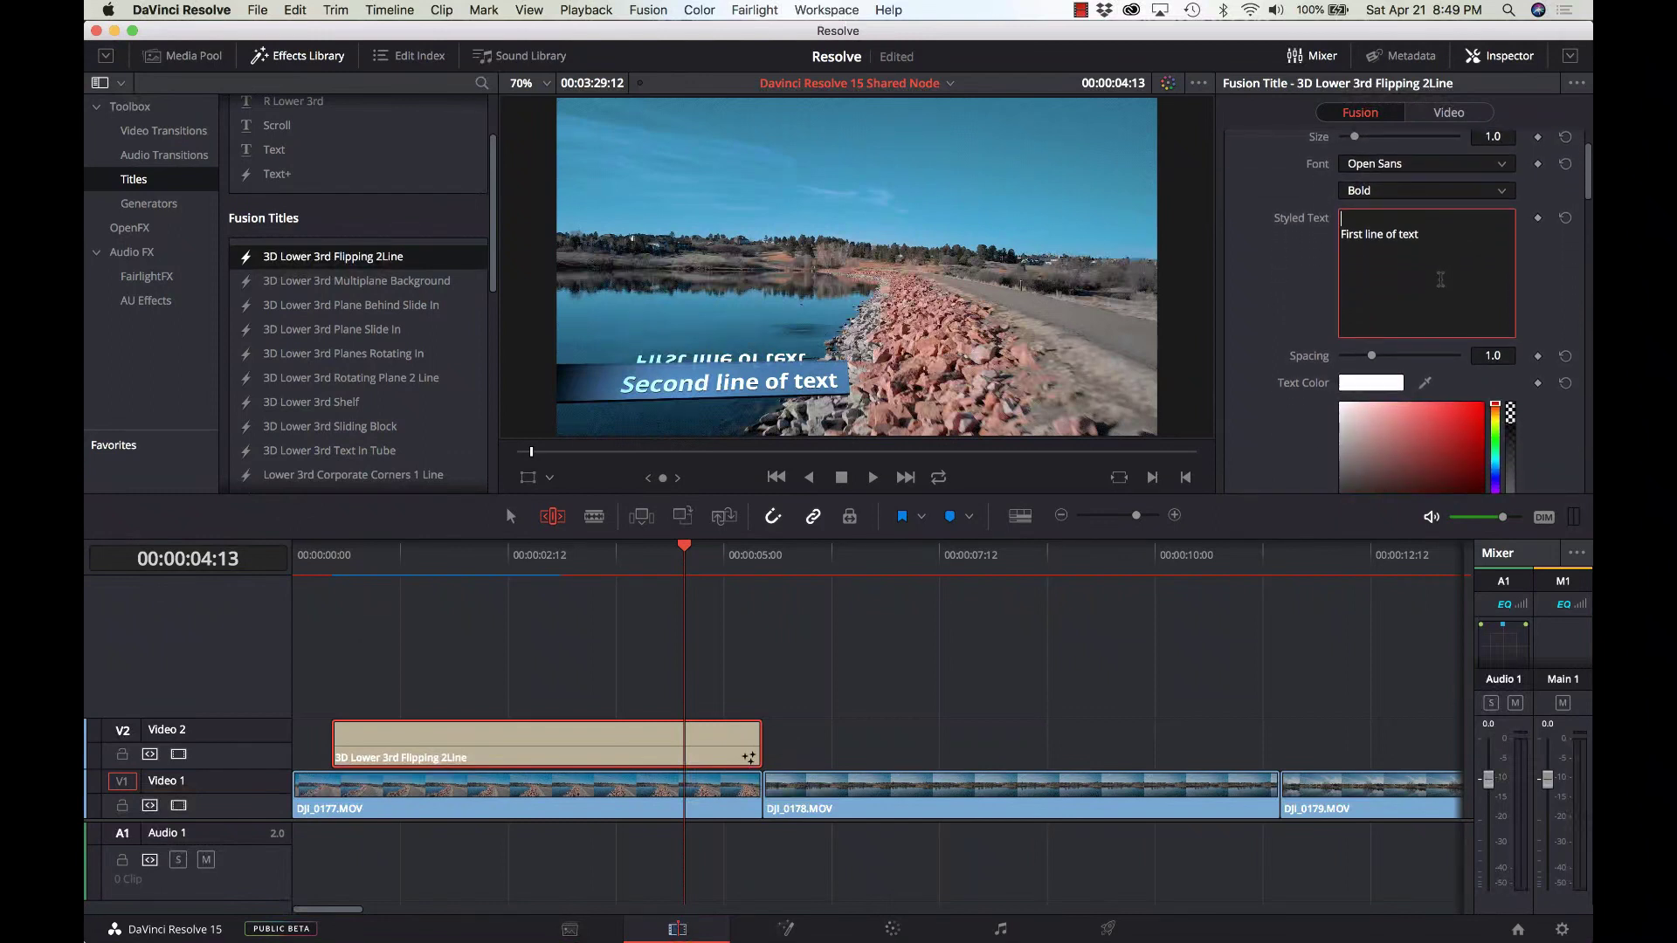
{"action": "left_click", "coordinate": [1440, 279]}
{"action": "scroll", "coordinate": [1441, 280], "scroll_direction": "down", "scroll_amount": 1}
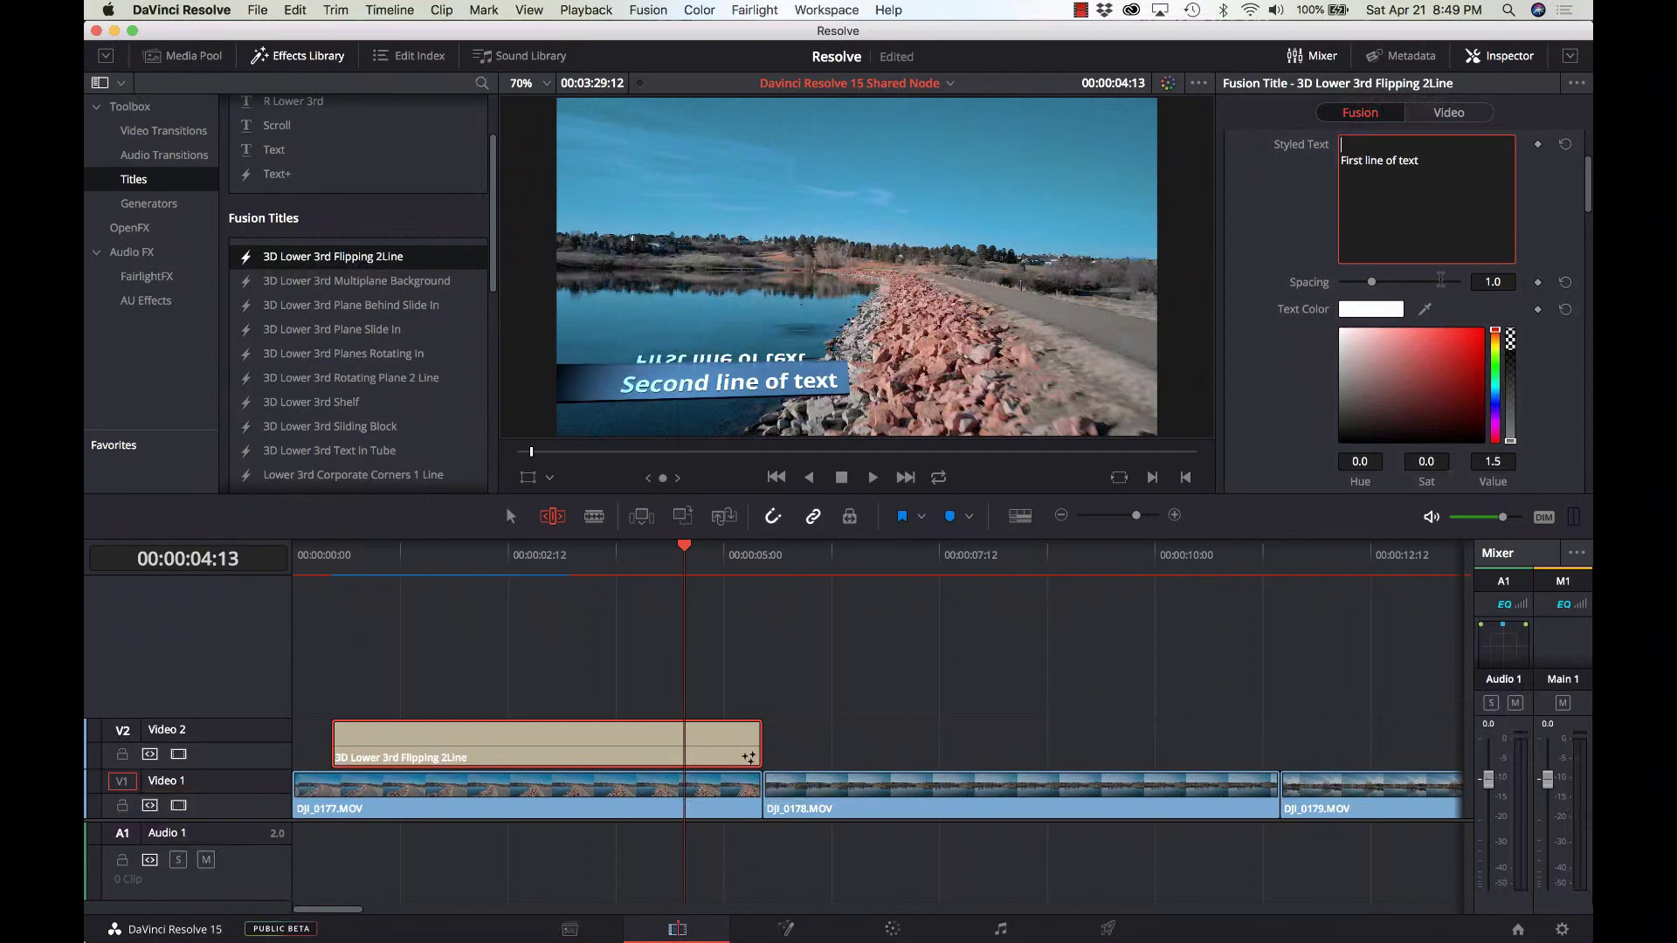
{"action": "scroll", "coordinate": [1439, 279], "scroll_direction": "down", "scroll_amount": 3}
{"action": "scroll", "coordinate": [1440, 277], "scroll_direction": "down", "scroll_amount": 3}
{"action": "scroll", "coordinate": [1440, 278], "scroll_direction": "down", "scroll_amount": 2}
{"action": "scroll", "coordinate": [1439, 279], "scroll_direction": "down", "scroll_amount": 2}
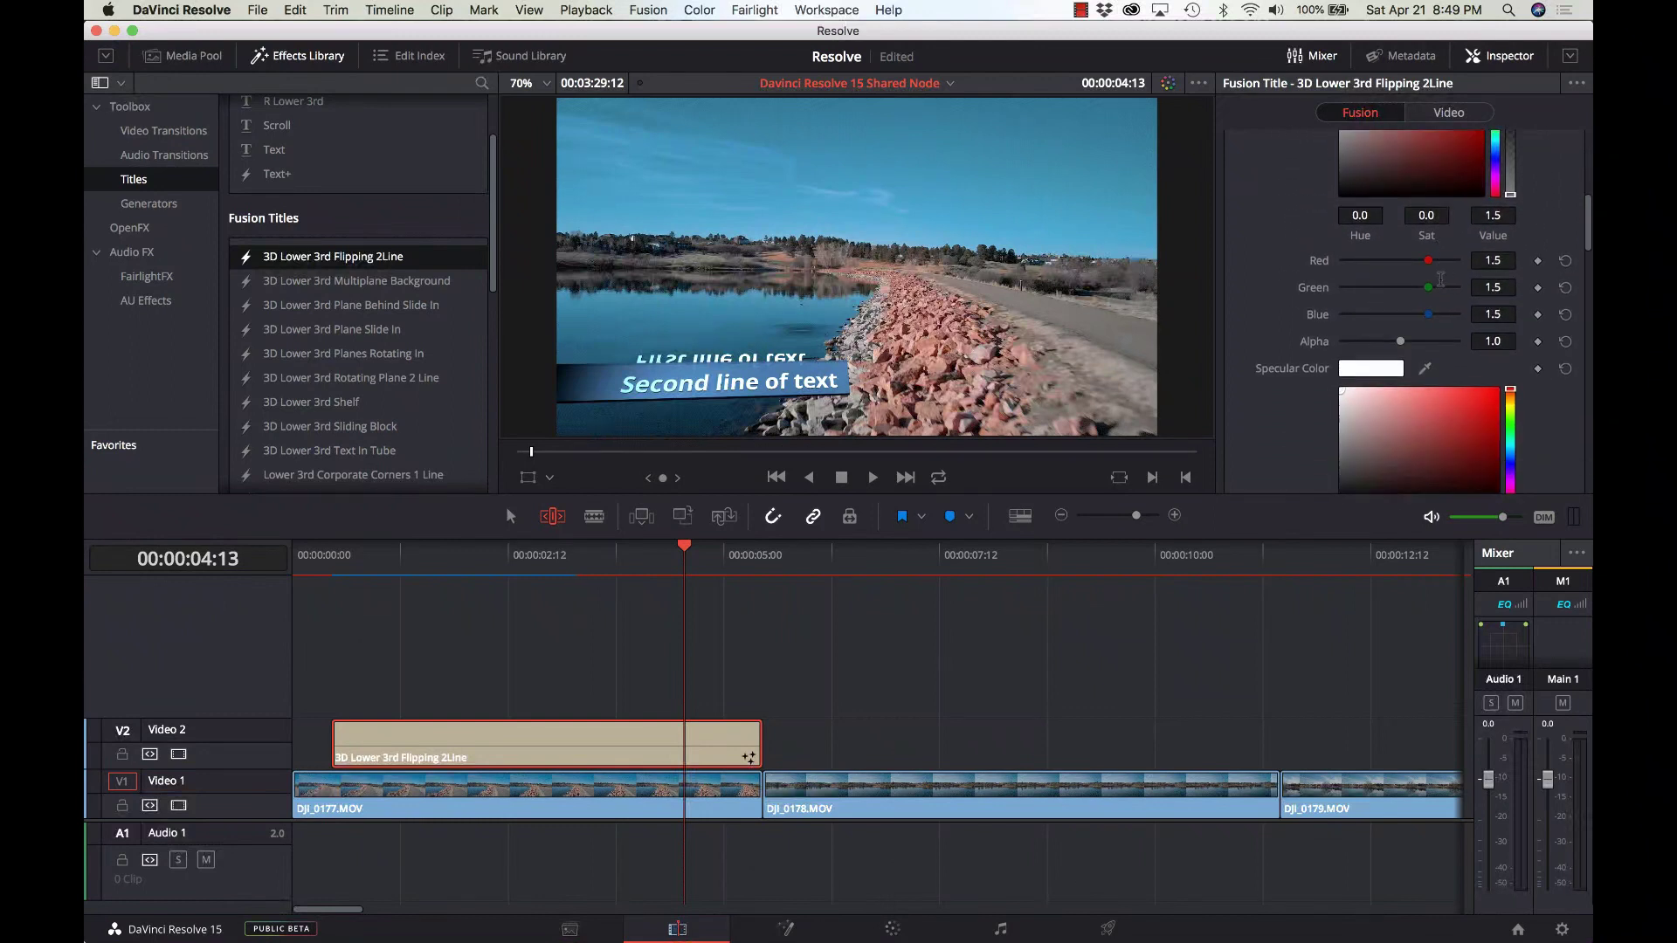
{"action": "scroll", "coordinate": [1440, 279], "scroll_direction": "down", "scroll_amount": 2}
{"action": "scroll", "coordinate": [1440, 277], "scroll_direction": "down", "scroll_amount": 2}
{"action": "scroll", "coordinate": [1440, 279], "scroll_direction": "down", "scroll_amount": 2}
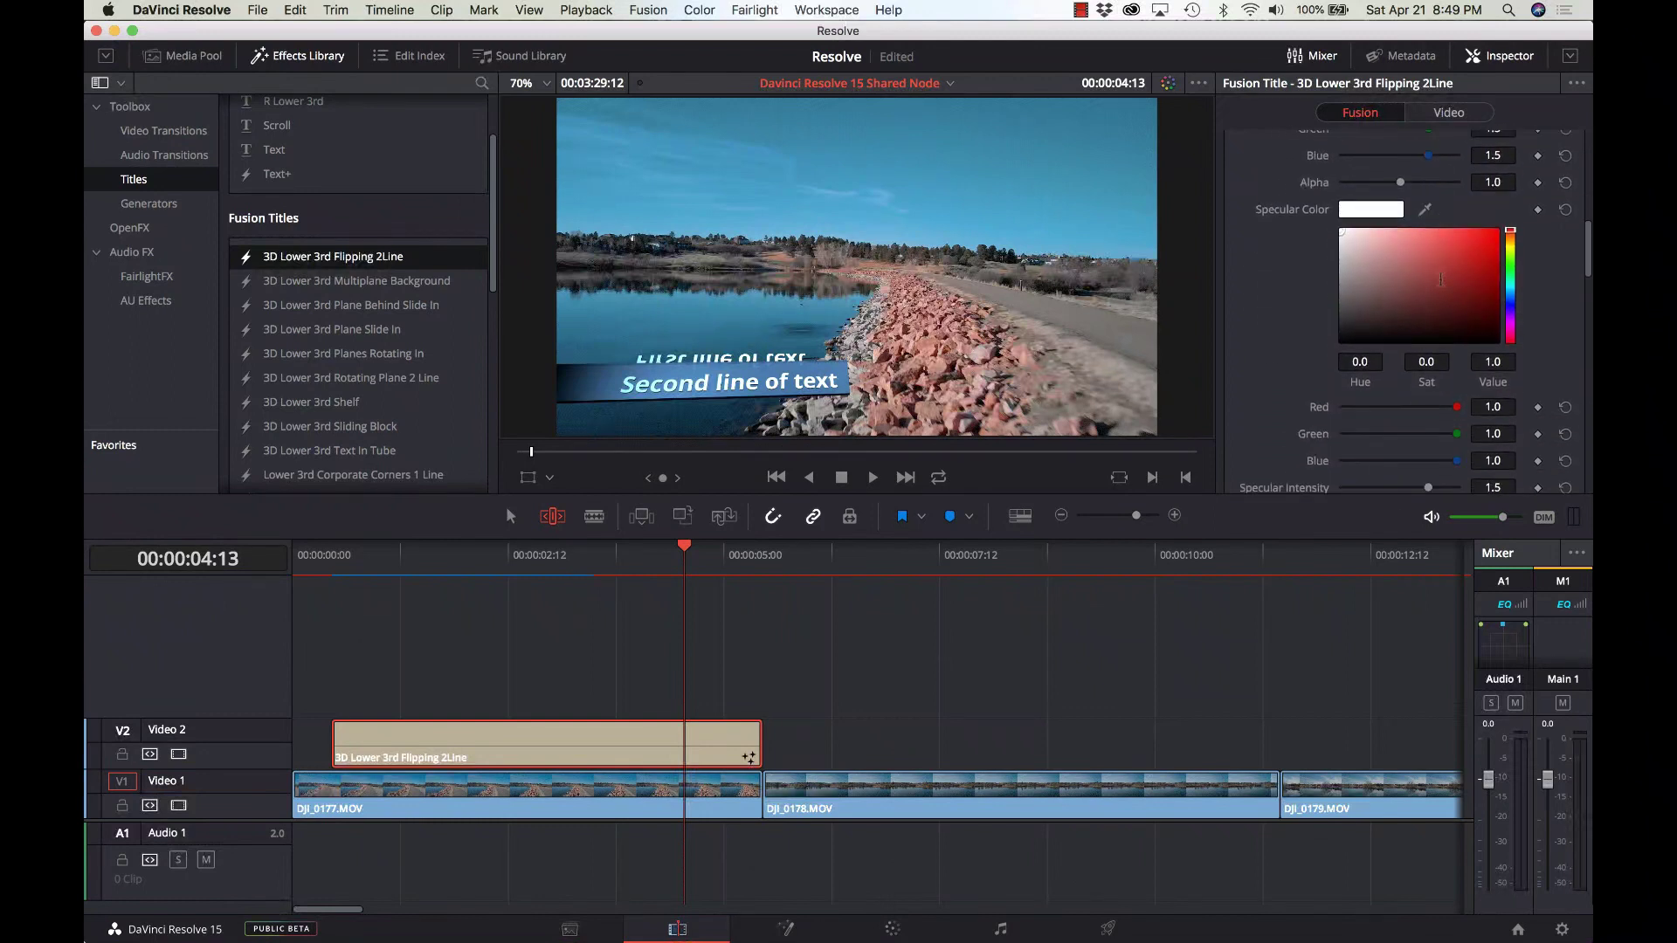
{"action": "scroll", "coordinate": [1440, 278], "scroll_direction": "down", "scroll_amount": 2}
{"action": "scroll", "coordinate": [1440, 279], "scroll_direction": "down", "scroll_amount": 2}
{"action": "scroll", "coordinate": [1439, 278], "scroll_direction": "down", "scroll_amount": 2}
{"action": "scroll", "coordinate": [1439, 278], "scroll_direction": "down", "scroll_amount": 3}
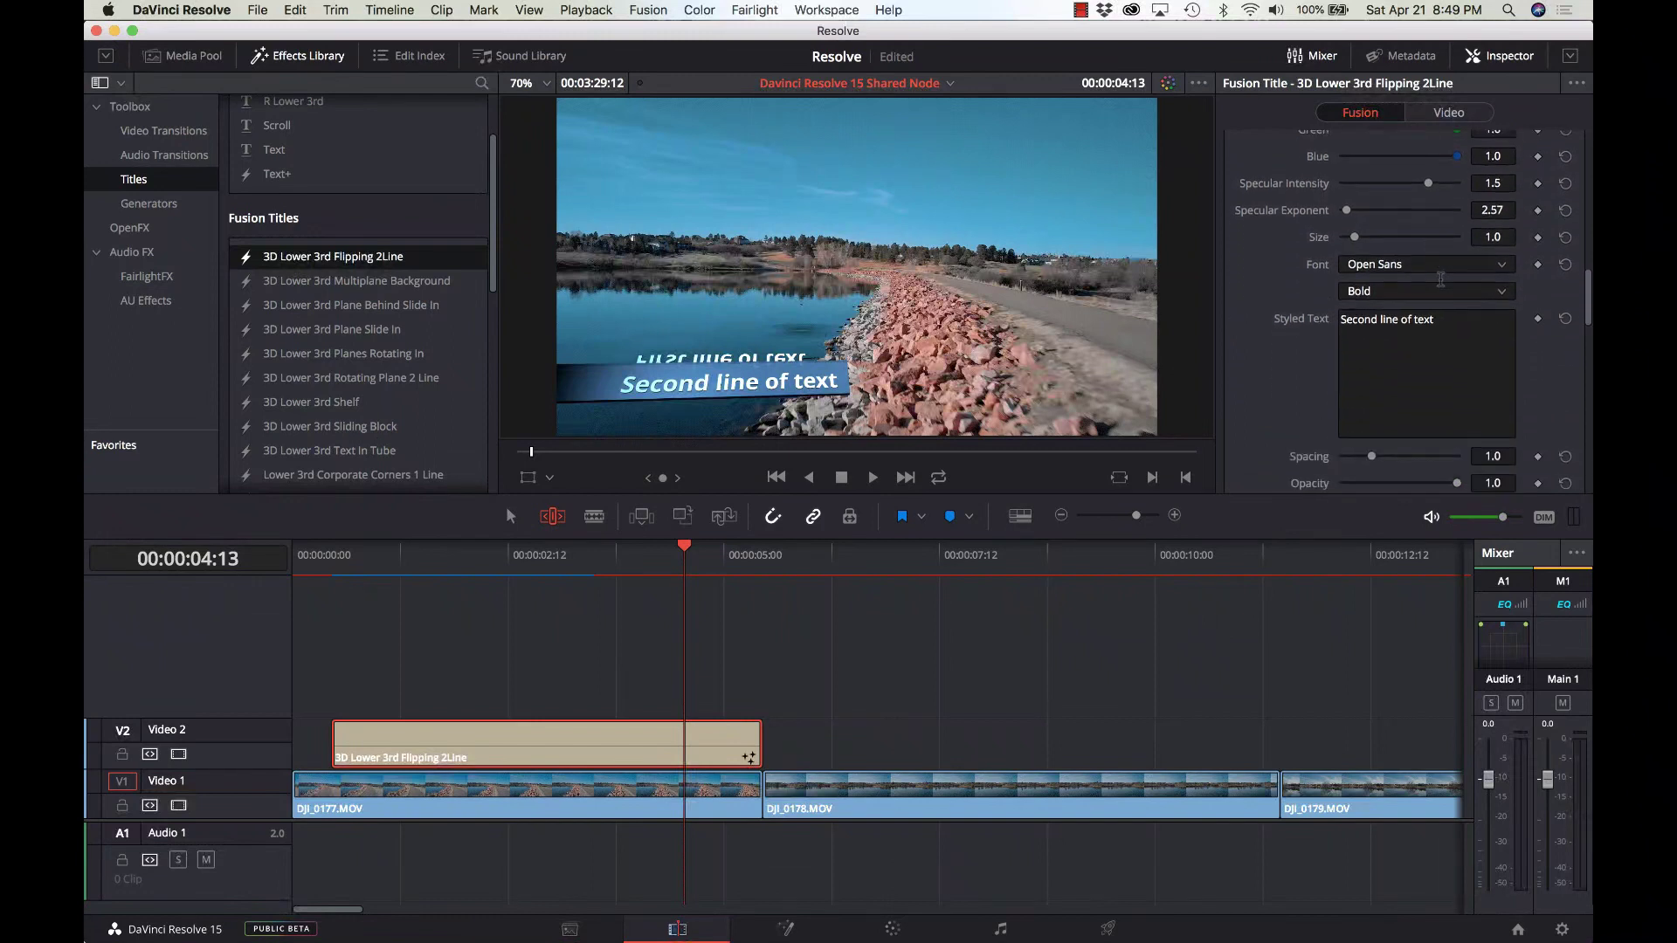
{"action": "scroll", "coordinate": [1440, 279], "scroll_direction": "down", "scroll_amount": 2}
{"action": "scroll", "coordinate": [1440, 280], "scroll_direction": "down", "scroll_amount": 3}
{"action": "scroll", "coordinate": [1439, 281], "scroll_direction": "down", "scroll_amount": 2}
{"action": "scroll", "coordinate": [1440, 280], "scroll_direction": "down", "scroll_amount": 2}
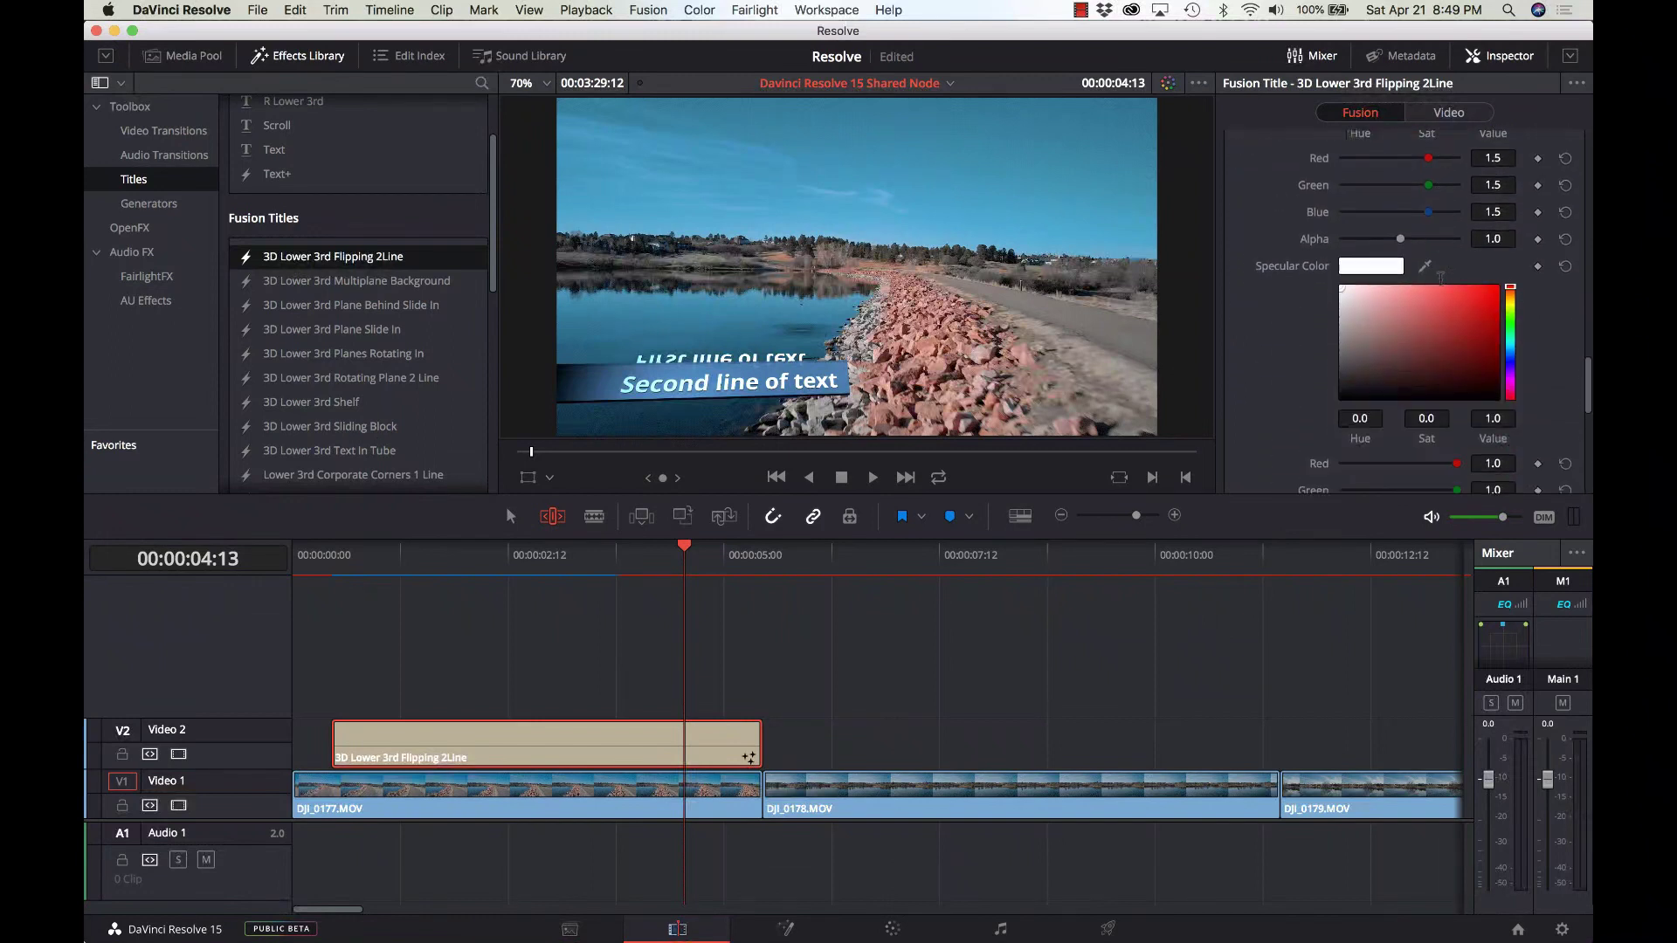
{"action": "scroll", "coordinate": [1441, 279], "scroll_direction": "down", "scroll_amount": 2}
{"action": "scroll", "coordinate": [1440, 279], "scroll_direction": "down", "scroll_amount": 2}
{"action": "scroll", "coordinate": [1440, 278], "scroll_direction": "down", "scroll_amount": 1}
{"action": "scroll", "coordinate": [1440, 279], "scroll_direction": "down", "scroll_amount": 1}
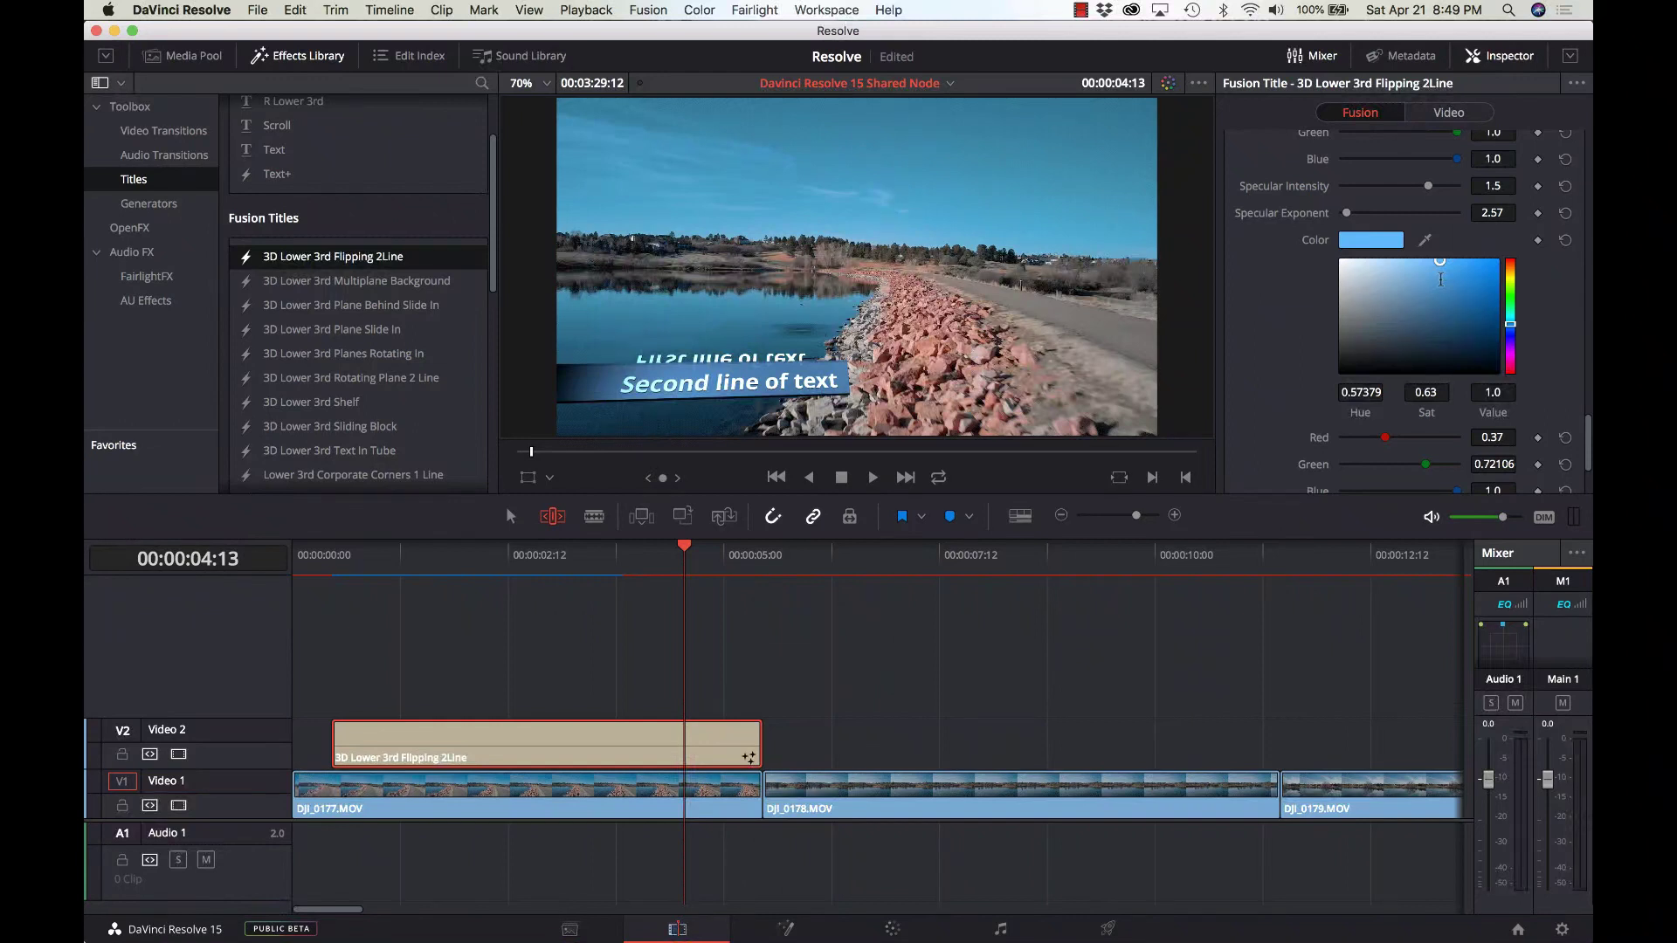
{"action": "scroll", "coordinate": [1440, 279], "scroll_direction": "down", "scroll_amount": 1}
{"action": "scroll", "coordinate": [1439, 279], "scroll_direction": "down", "scroll_amount": 1}
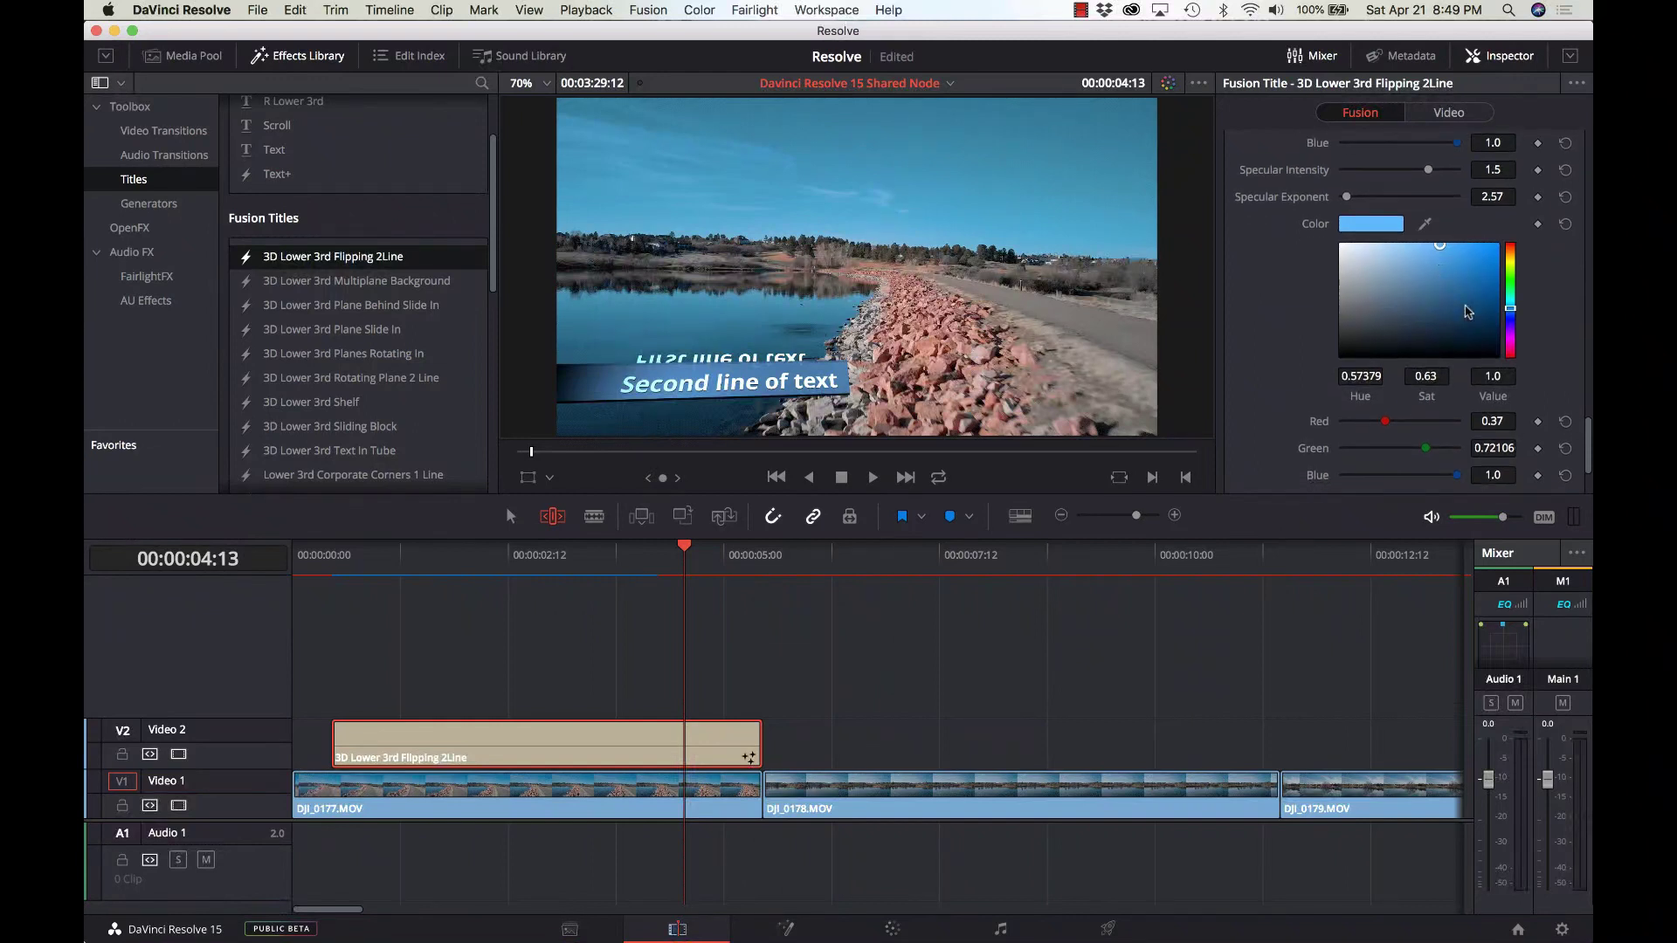
{"action": "left_click", "coordinate": [1510, 280]}
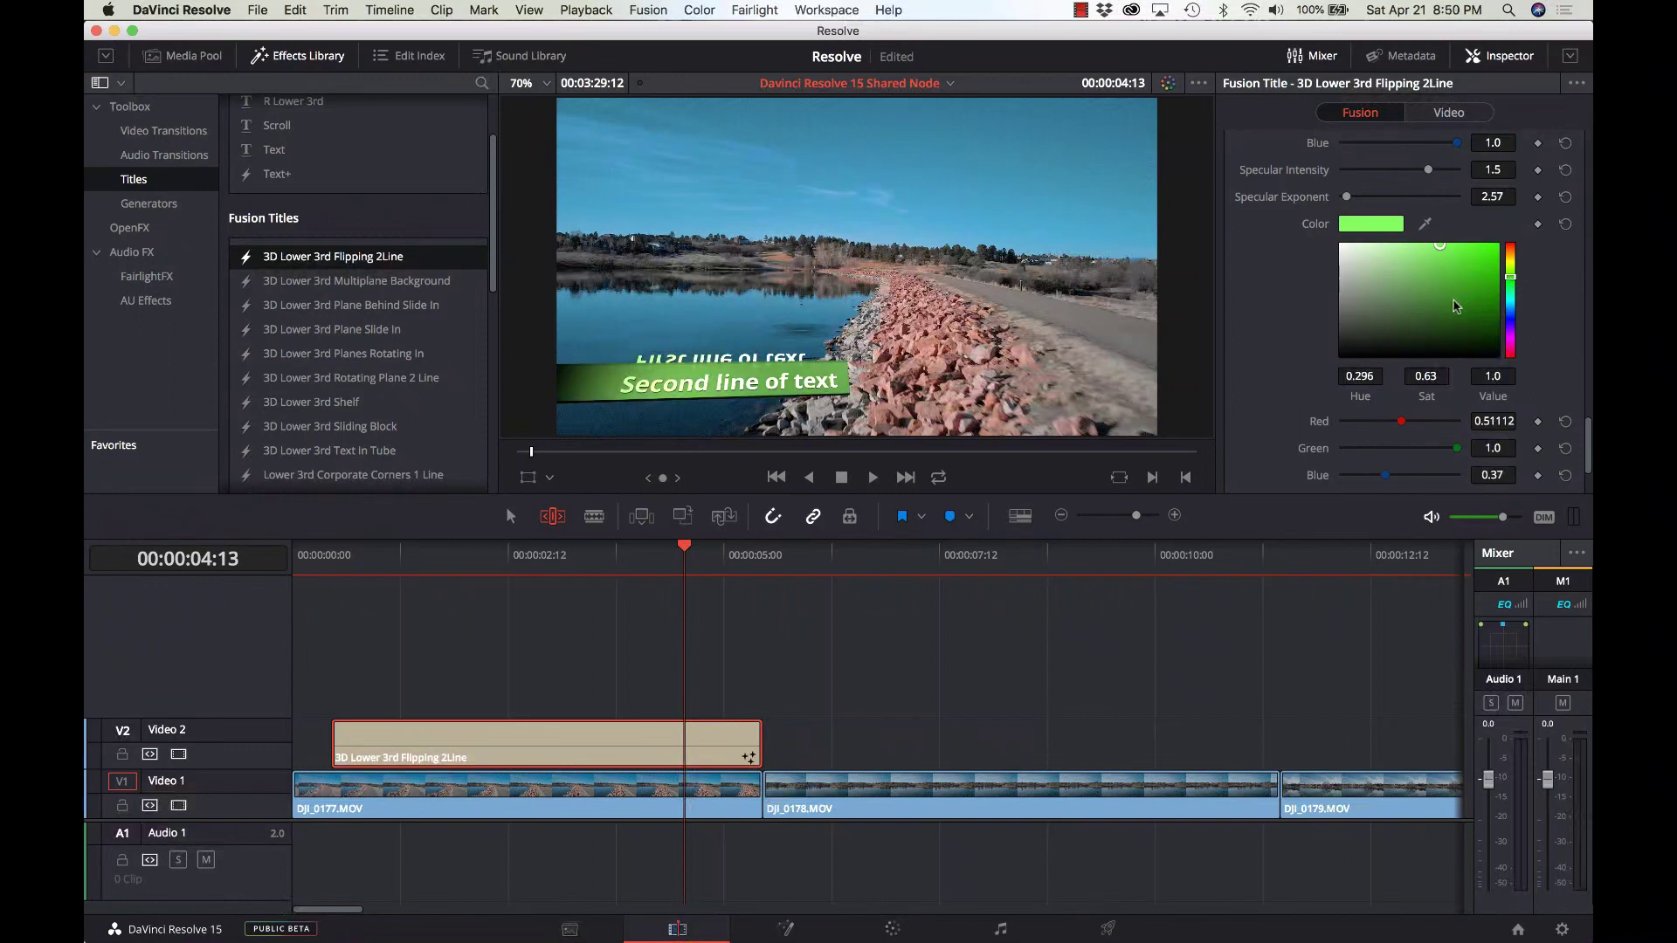
{"action": "scroll", "coordinate": [1454, 305], "scroll_direction": "down", "scroll_amount": 2}
{"action": "scroll", "coordinate": [1455, 305], "scroll_direction": "down", "scroll_amount": 5}
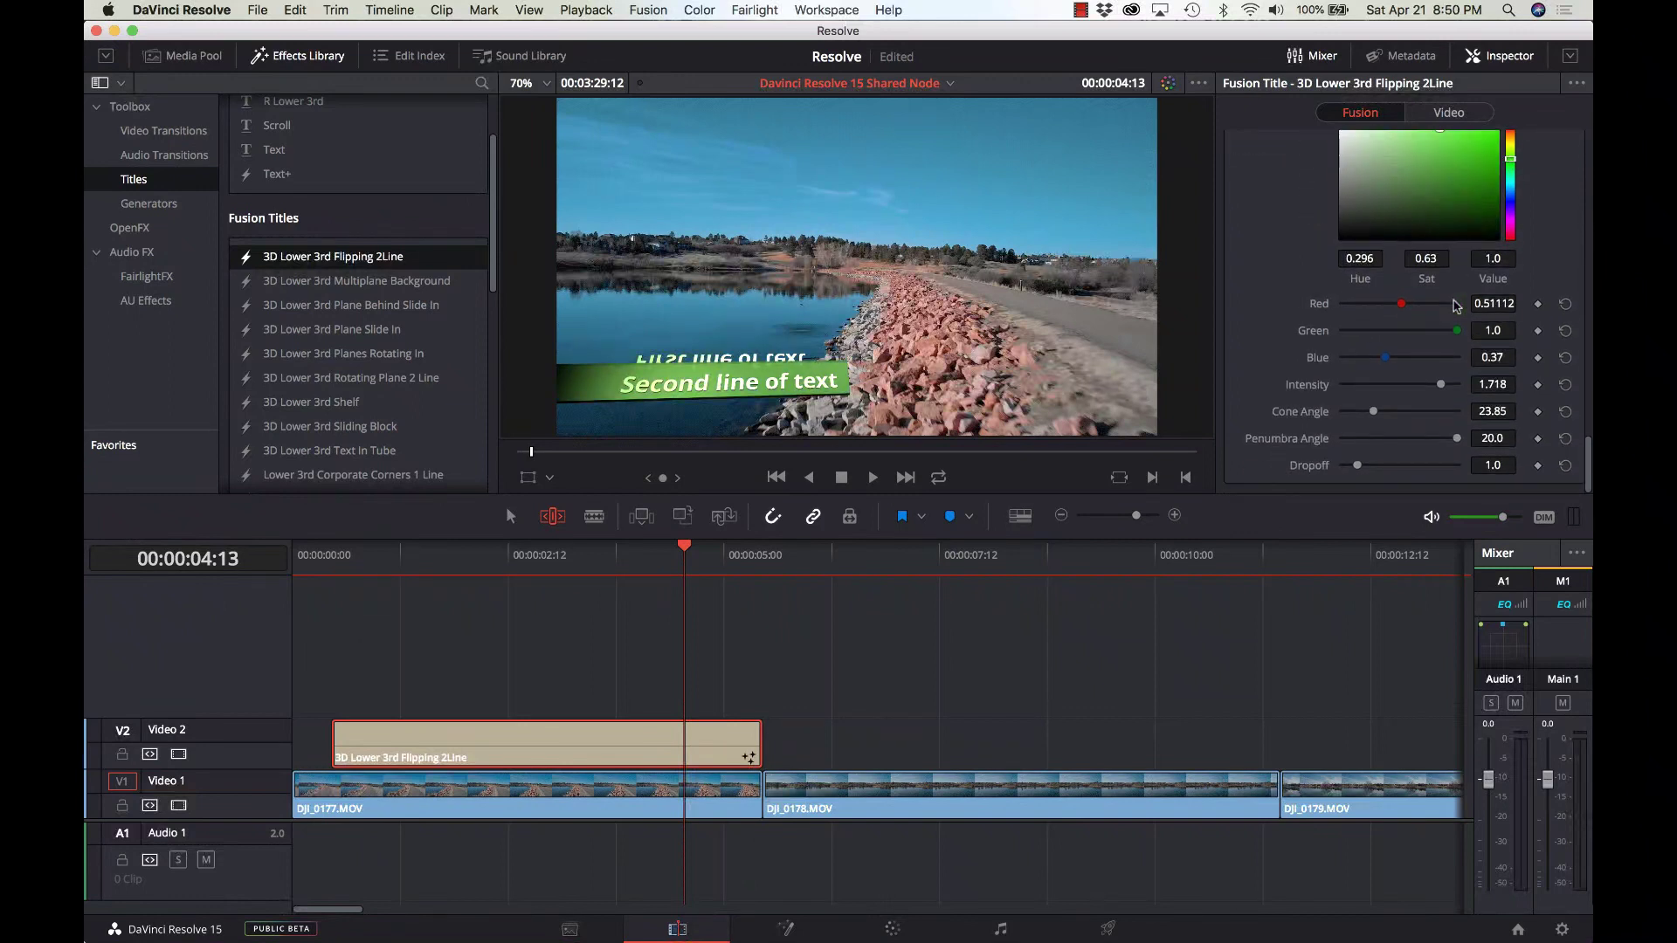
{"action": "scroll", "coordinate": [1455, 304], "scroll_direction": "up", "scroll_amount": 5}
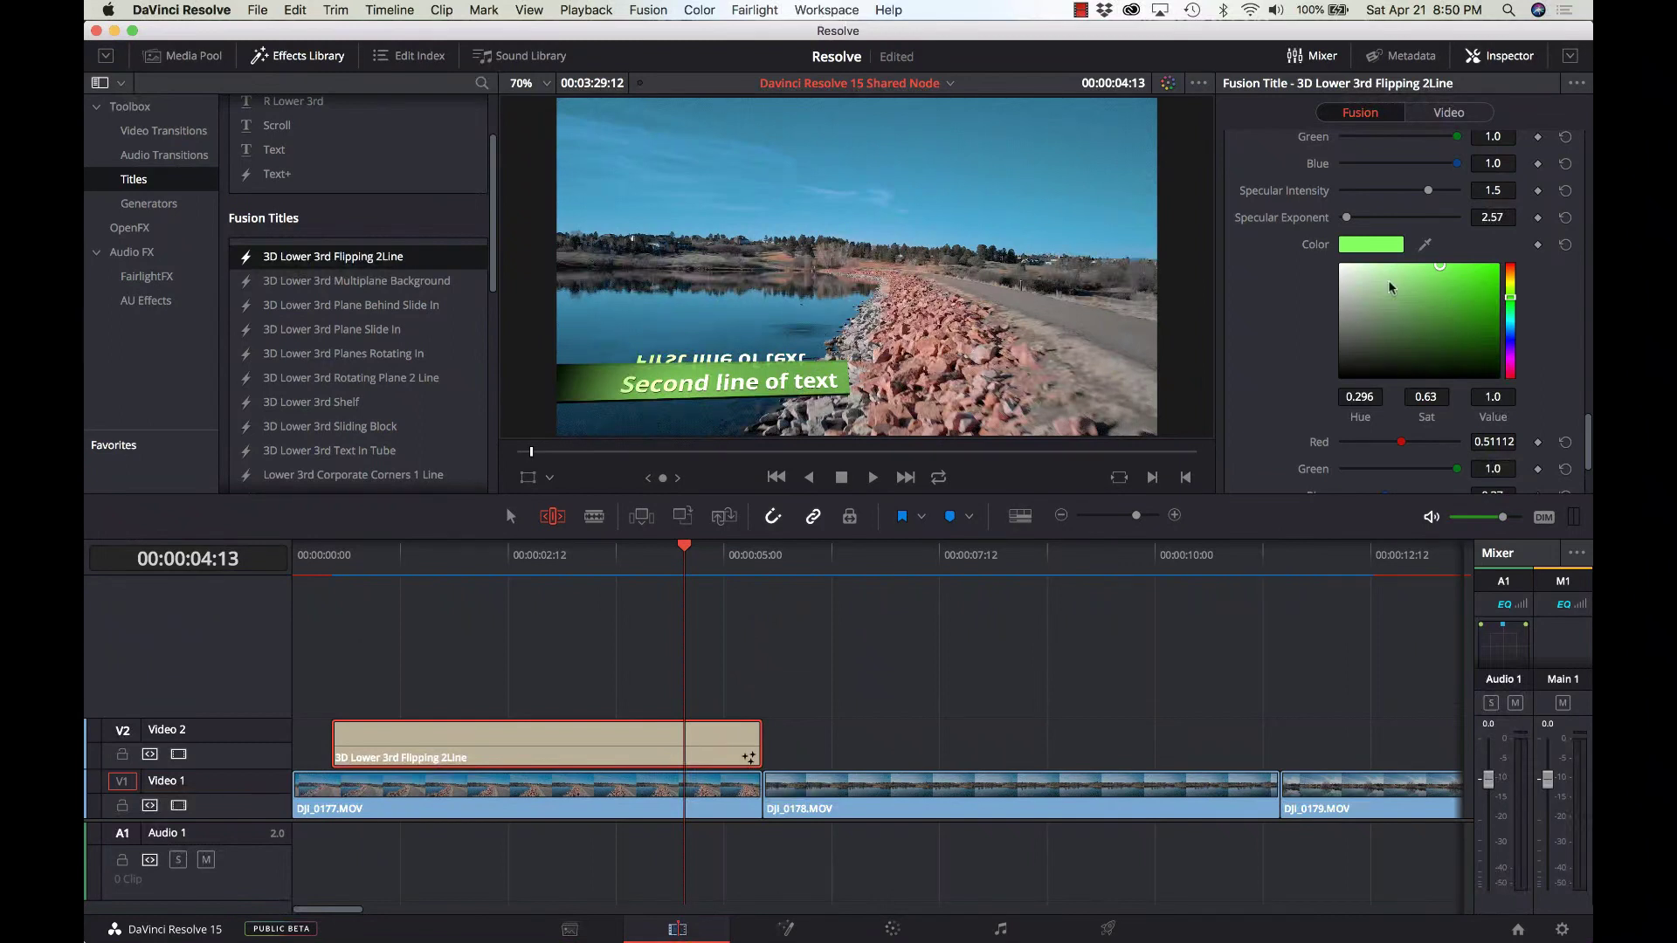
{"action": "left_click", "coordinate": [334, 557]}
{"action": "key", "text": "space"}
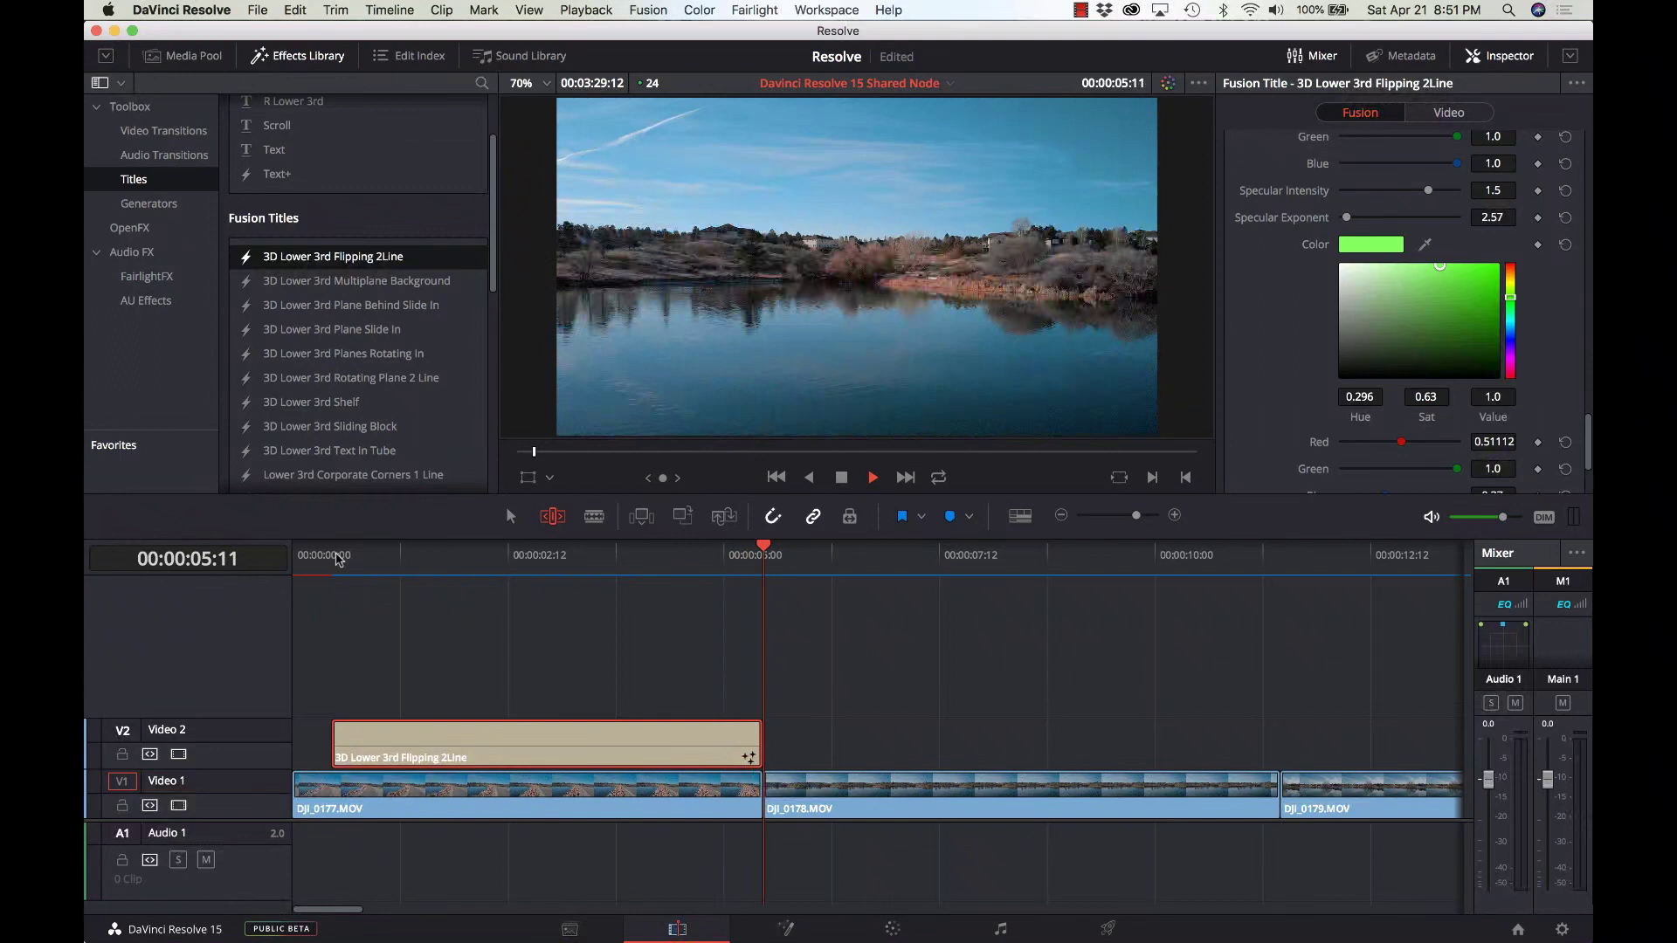
{"action": "key", "text": "space"}
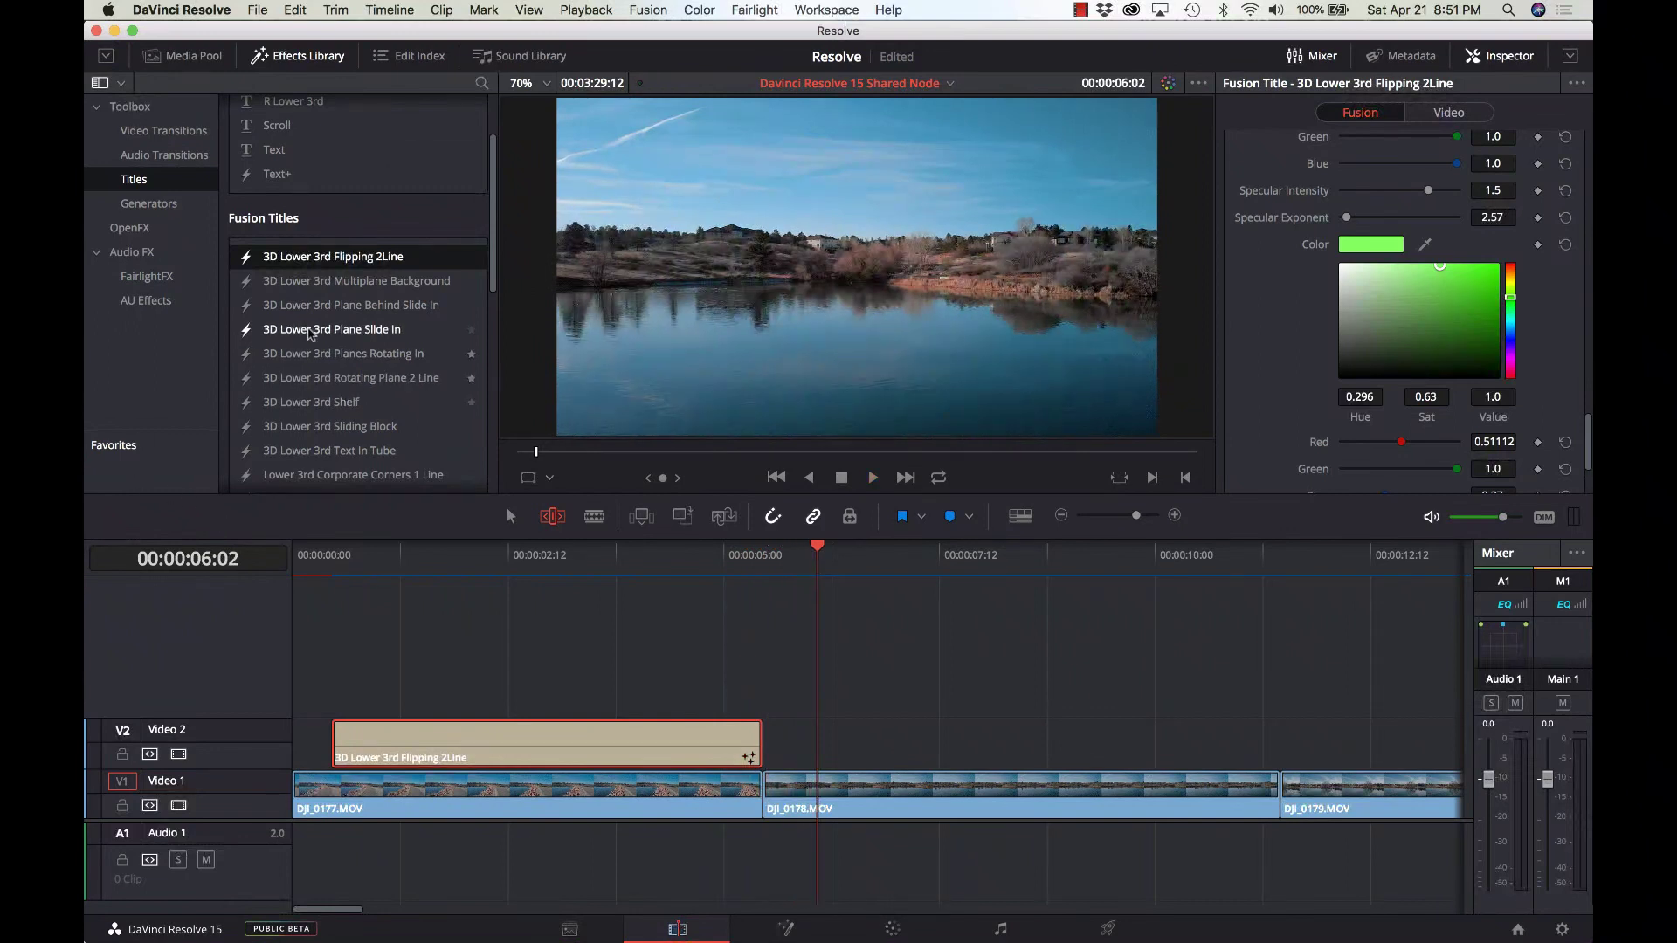
{"action": "scroll", "coordinate": [320, 299], "scroll_direction": "down", "scroll_amount": 1}
{"action": "scroll", "coordinate": [321, 301], "scroll_direction": "down", "scroll_amount": 3}
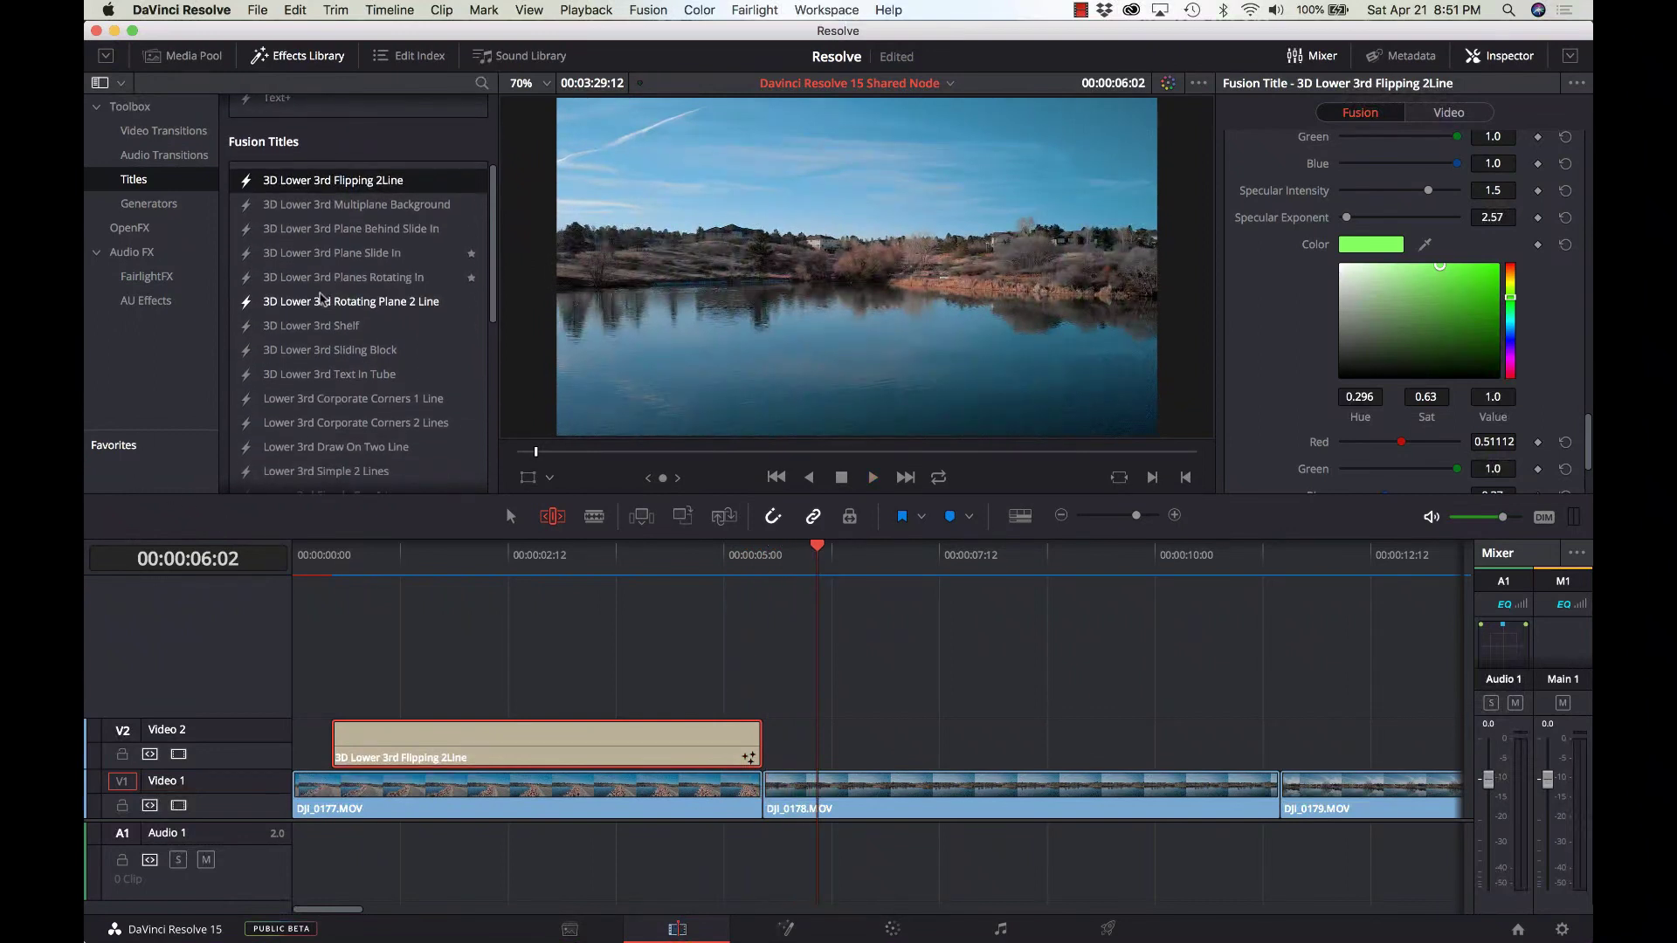
{"action": "scroll", "coordinate": [323, 306], "scroll_direction": "down", "scroll_amount": 1}
{"action": "scroll", "coordinate": [324, 313], "scroll_direction": "down", "scroll_amount": 1}
{"action": "scroll", "coordinate": [325, 319], "scroll_direction": "down", "scroll_amount": 1}
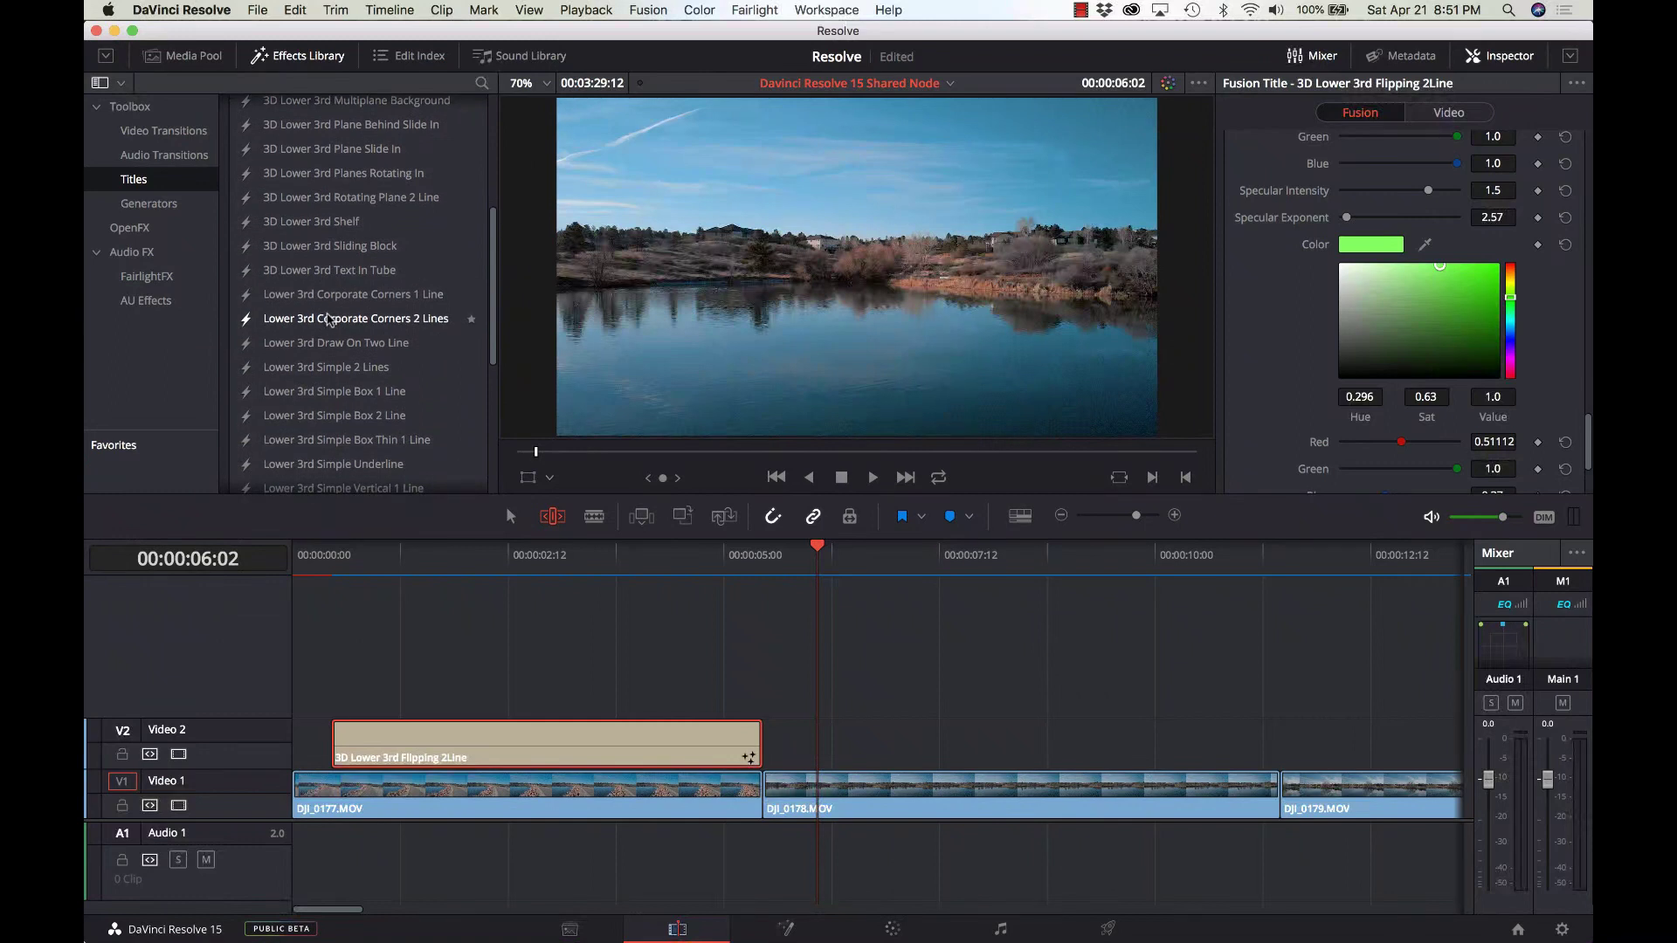
- Drop Lower 3rd Corporate Corners 2 Lines onto Video 2 after the flipping title and select it
{"action": "left_click", "coordinate": [325, 319]}
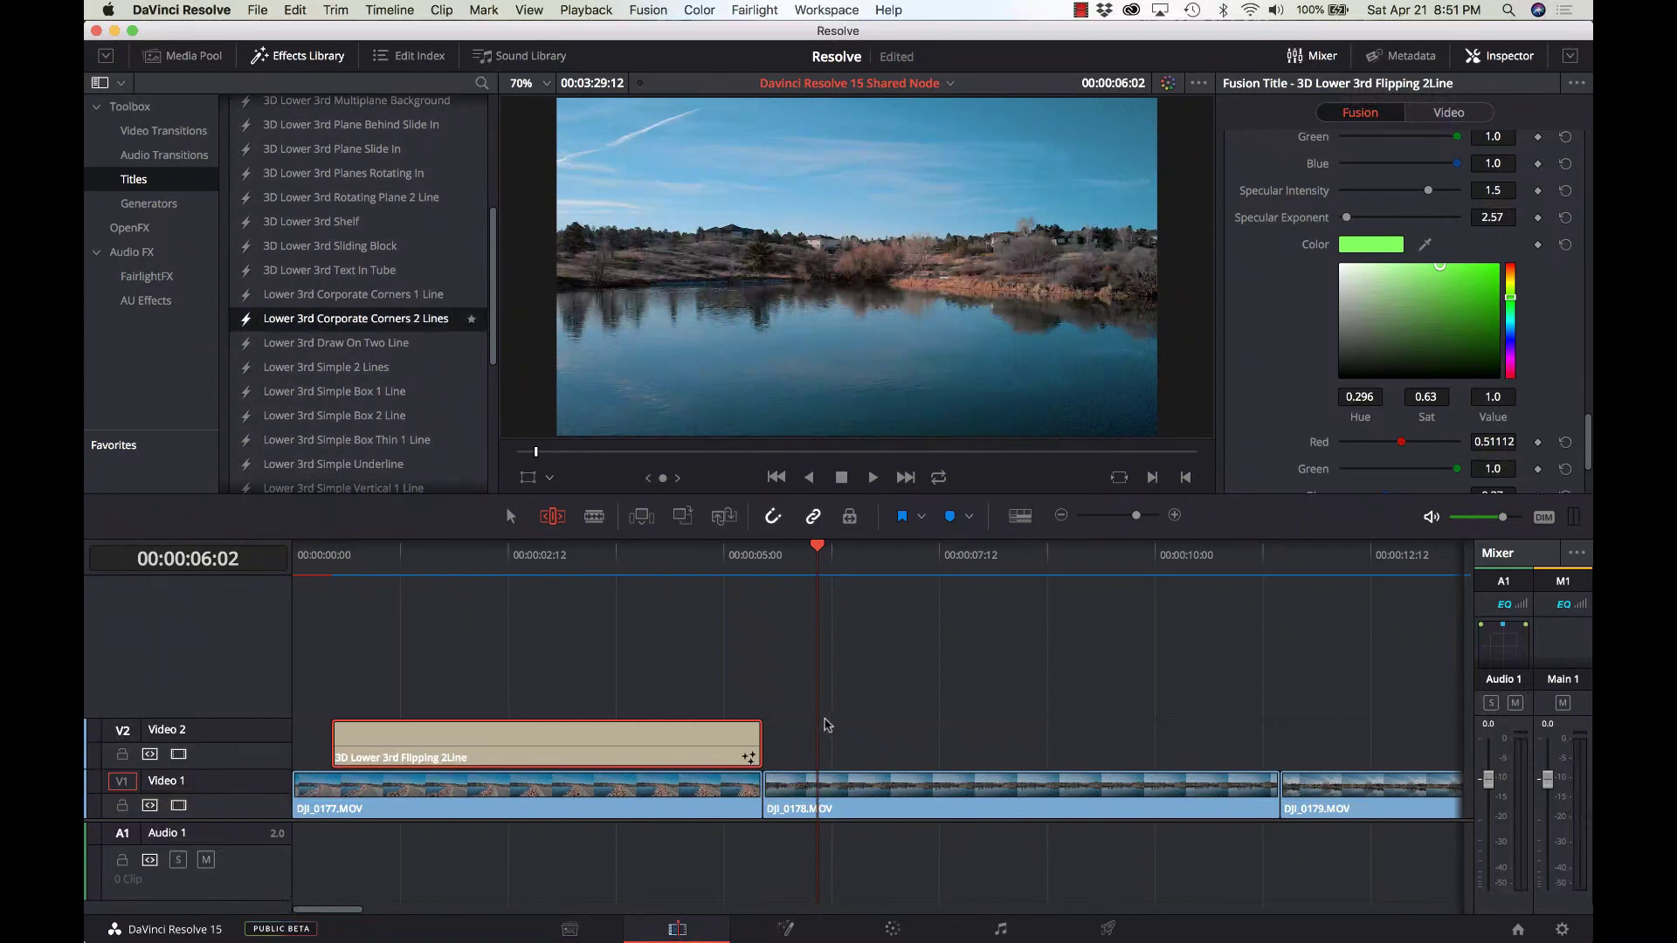
{"action": "left_click_drag", "start_coordinate": [843, 700], "coordinate": [812, 752]}
{"action": "left_click", "coordinate": [903, 573]}
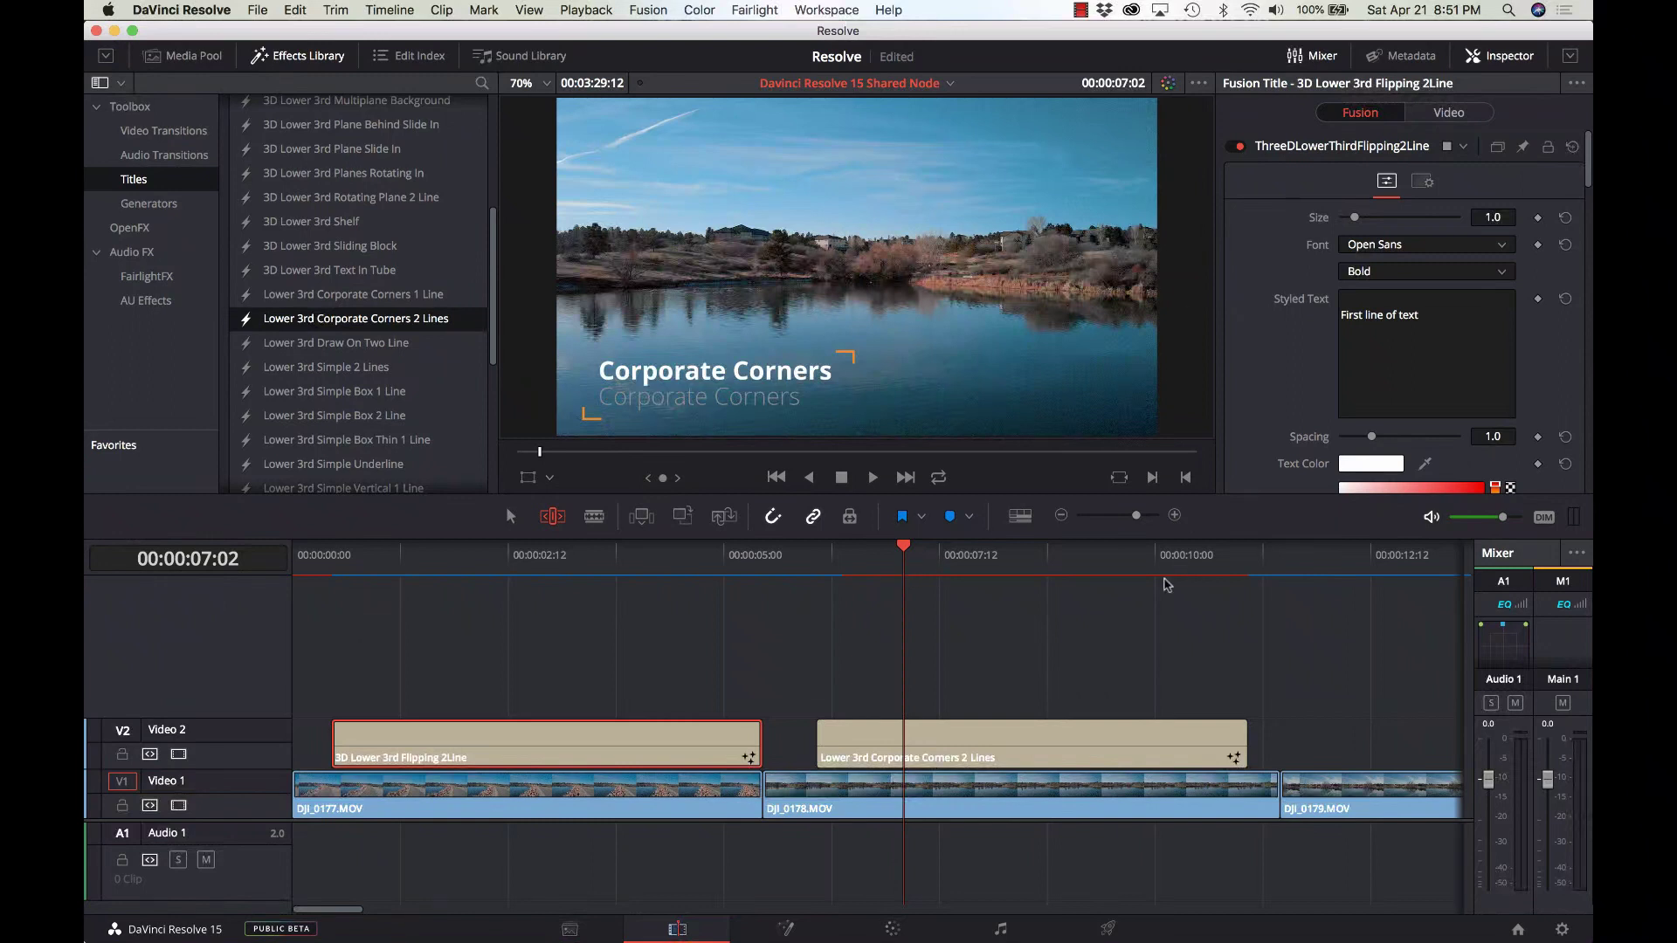
{"action": "left_click", "coordinate": [999, 755]}
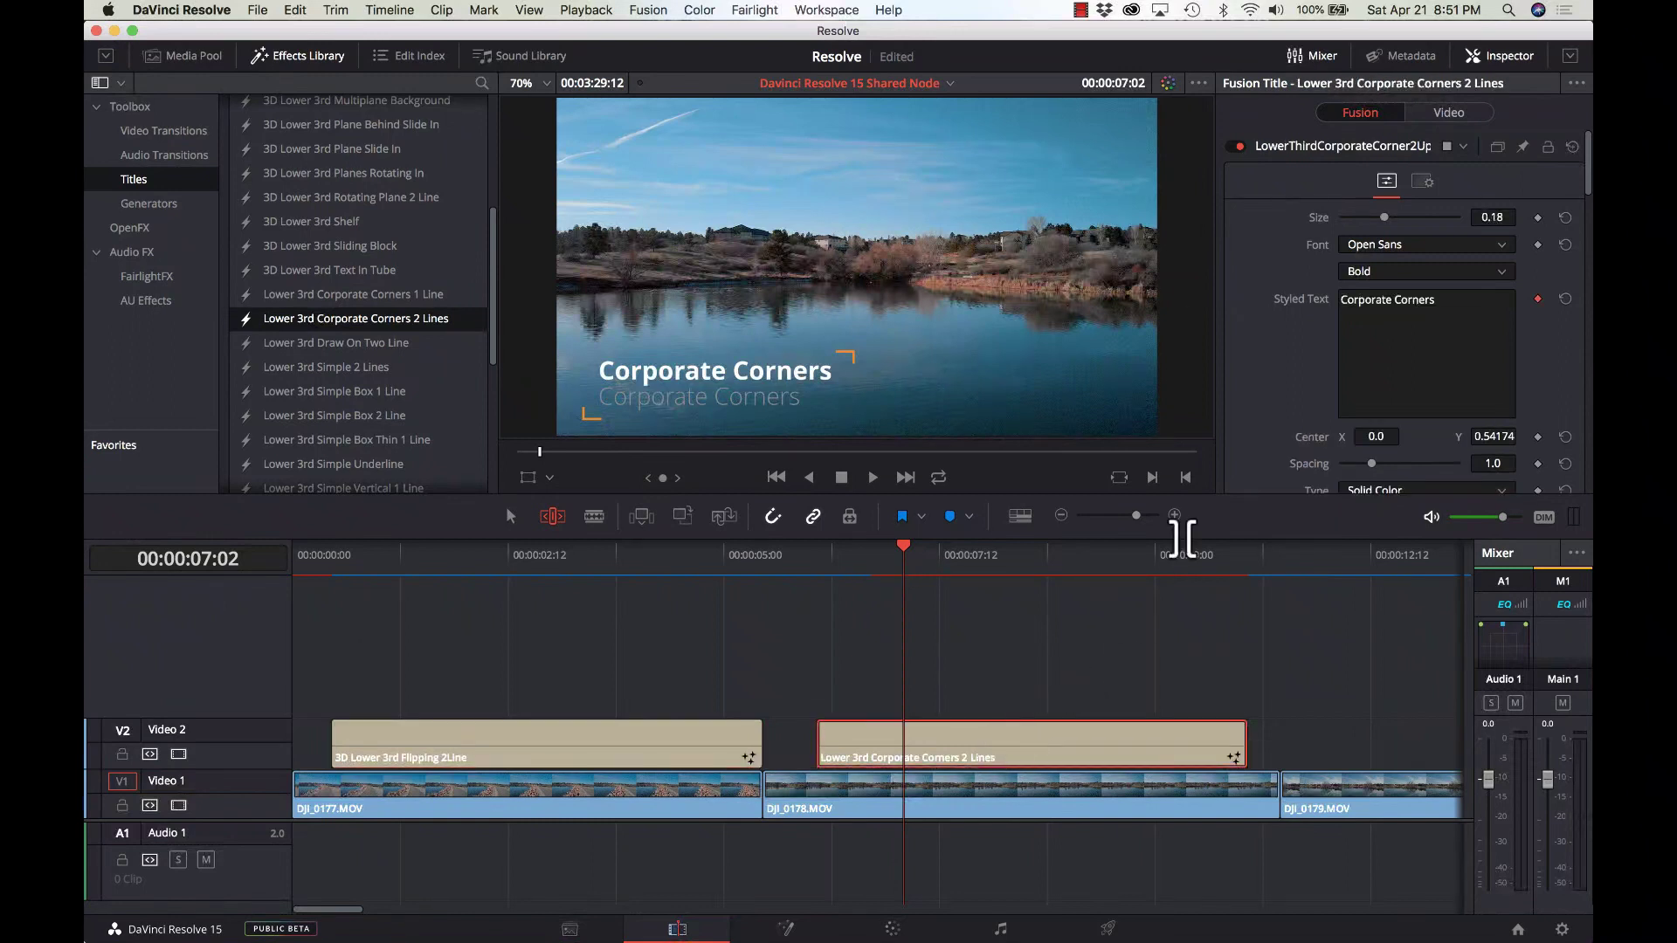
{"action": "scroll", "coordinate": [1284, 339], "scroll_direction": "down", "scroll_amount": 5}
{"action": "scroll", "coordinate": [1284, 339], "scroll_direction": "down", "scroll_amount": 3}
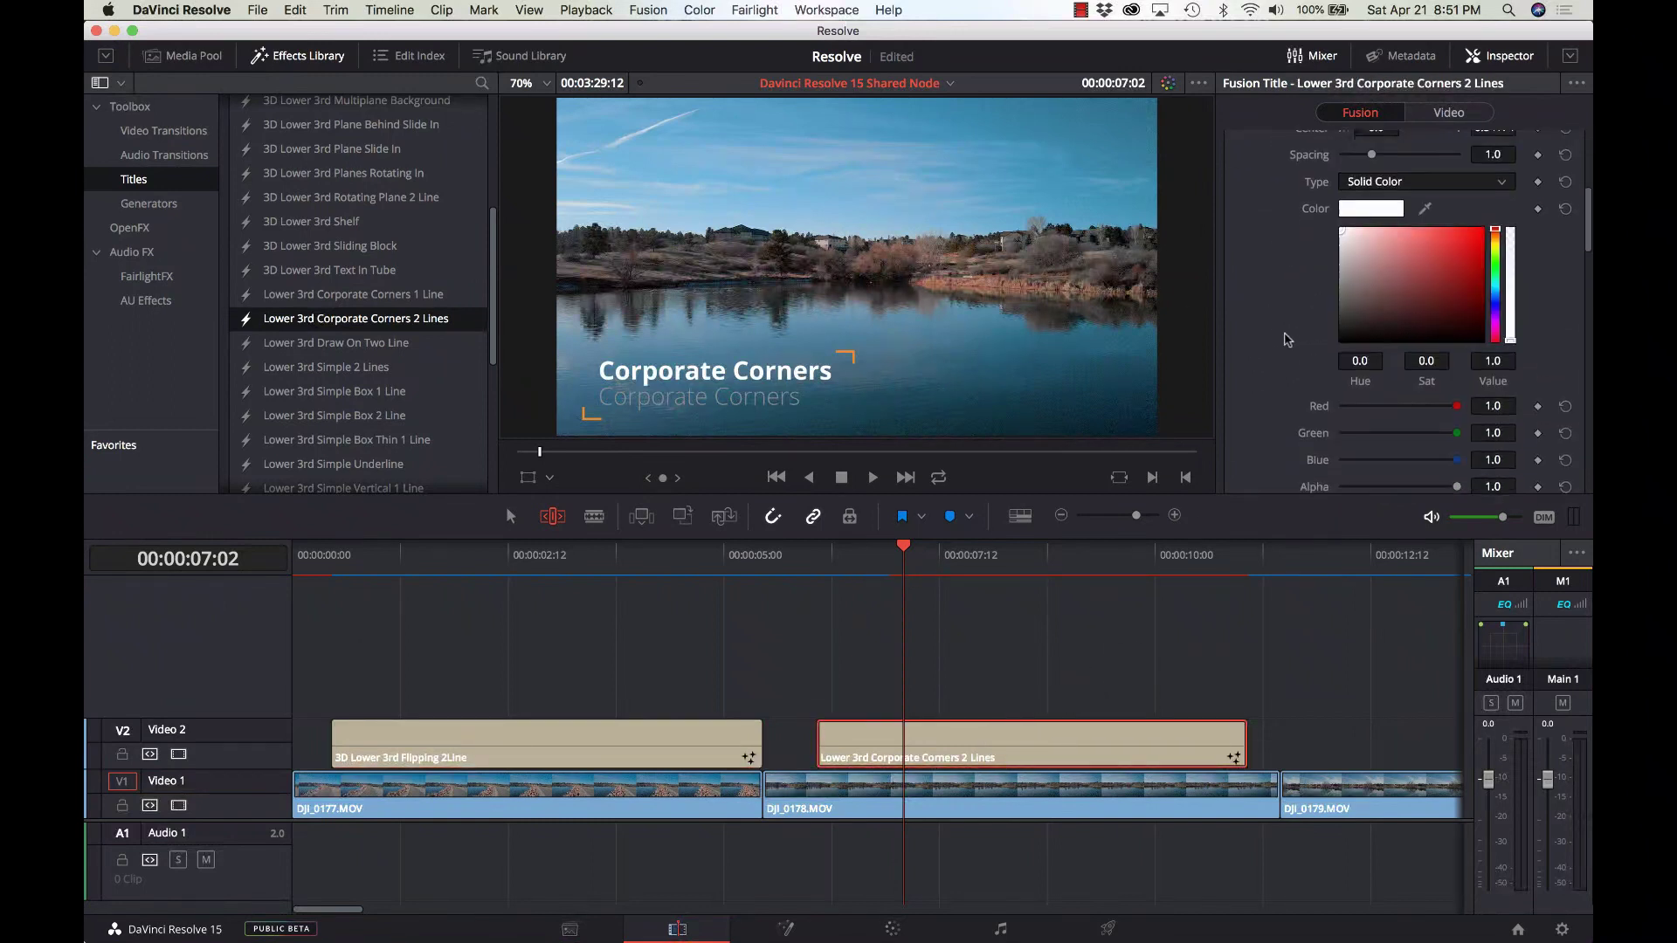
{"action": "scroll", "coordinate": [1283, 340], "scroll_direction": "down", "scroll_amount": 2}
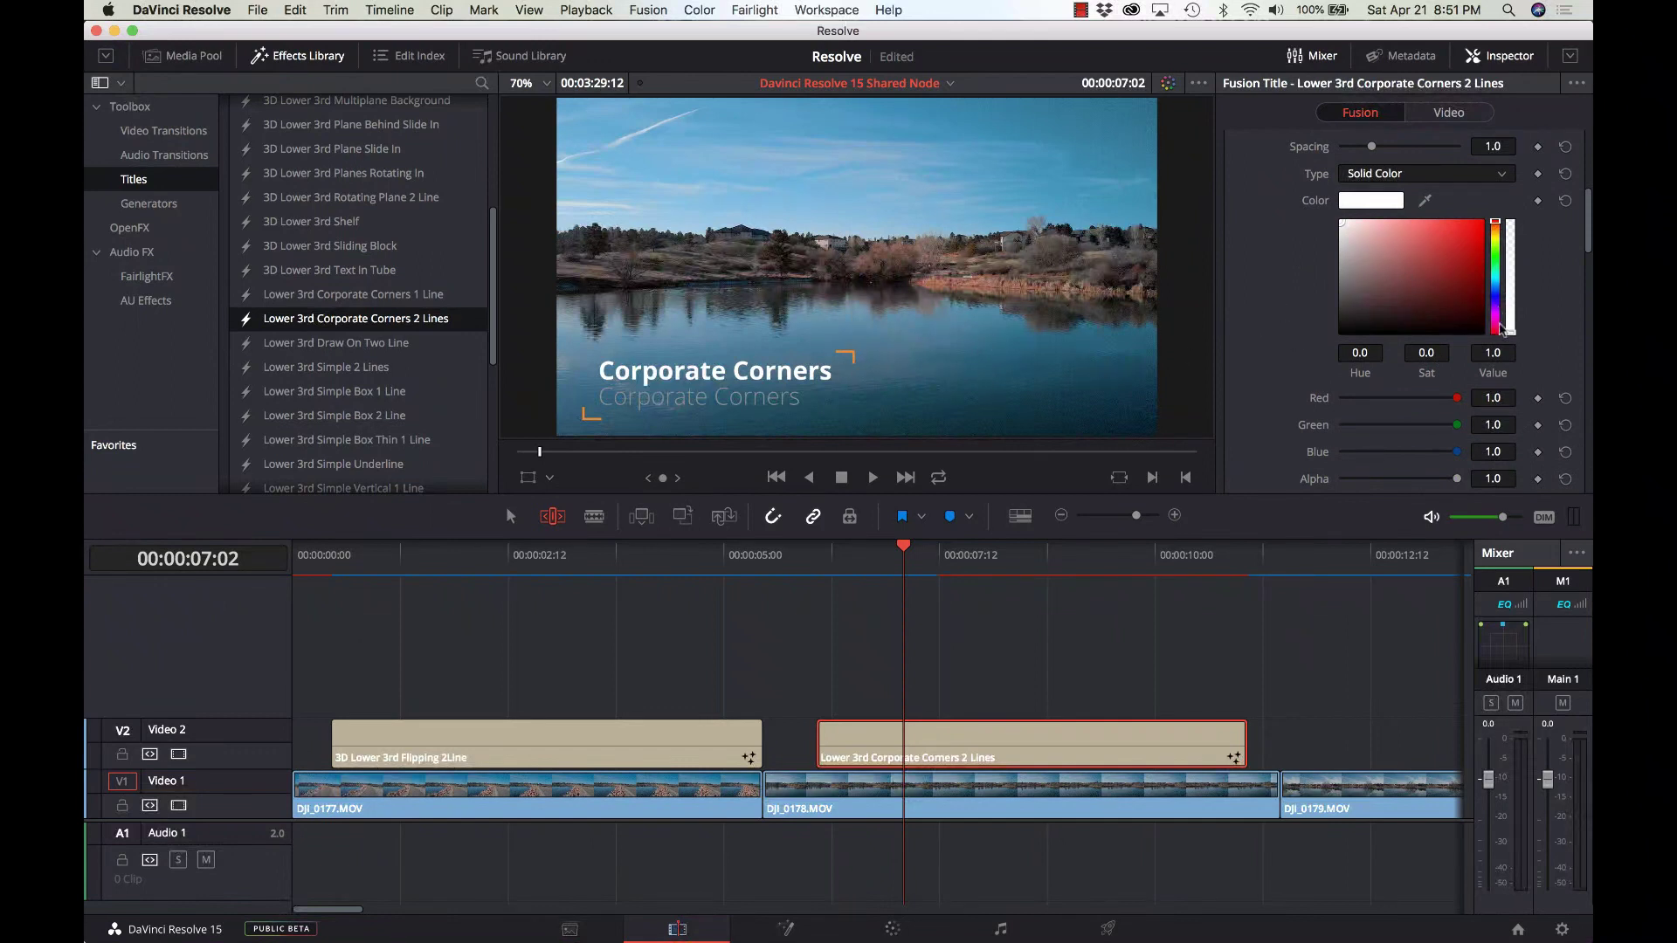
{"action": "left_click", "coordinate": [1494, 298]}
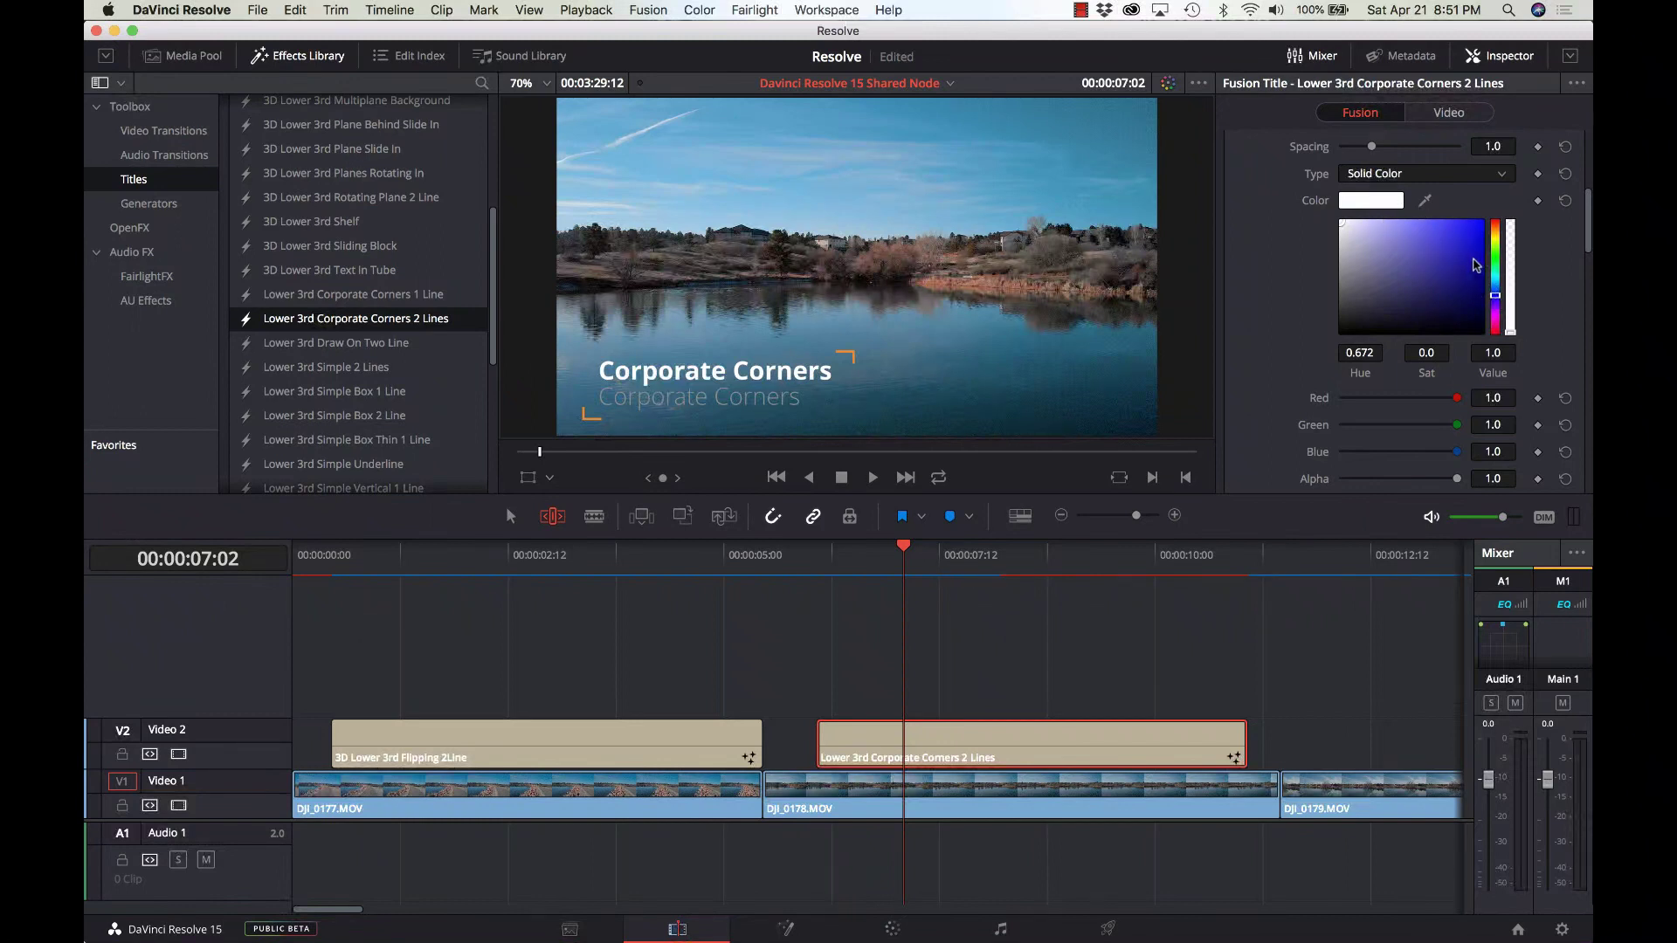
{"action": "left_click", "coordinate": [1473, 262]}
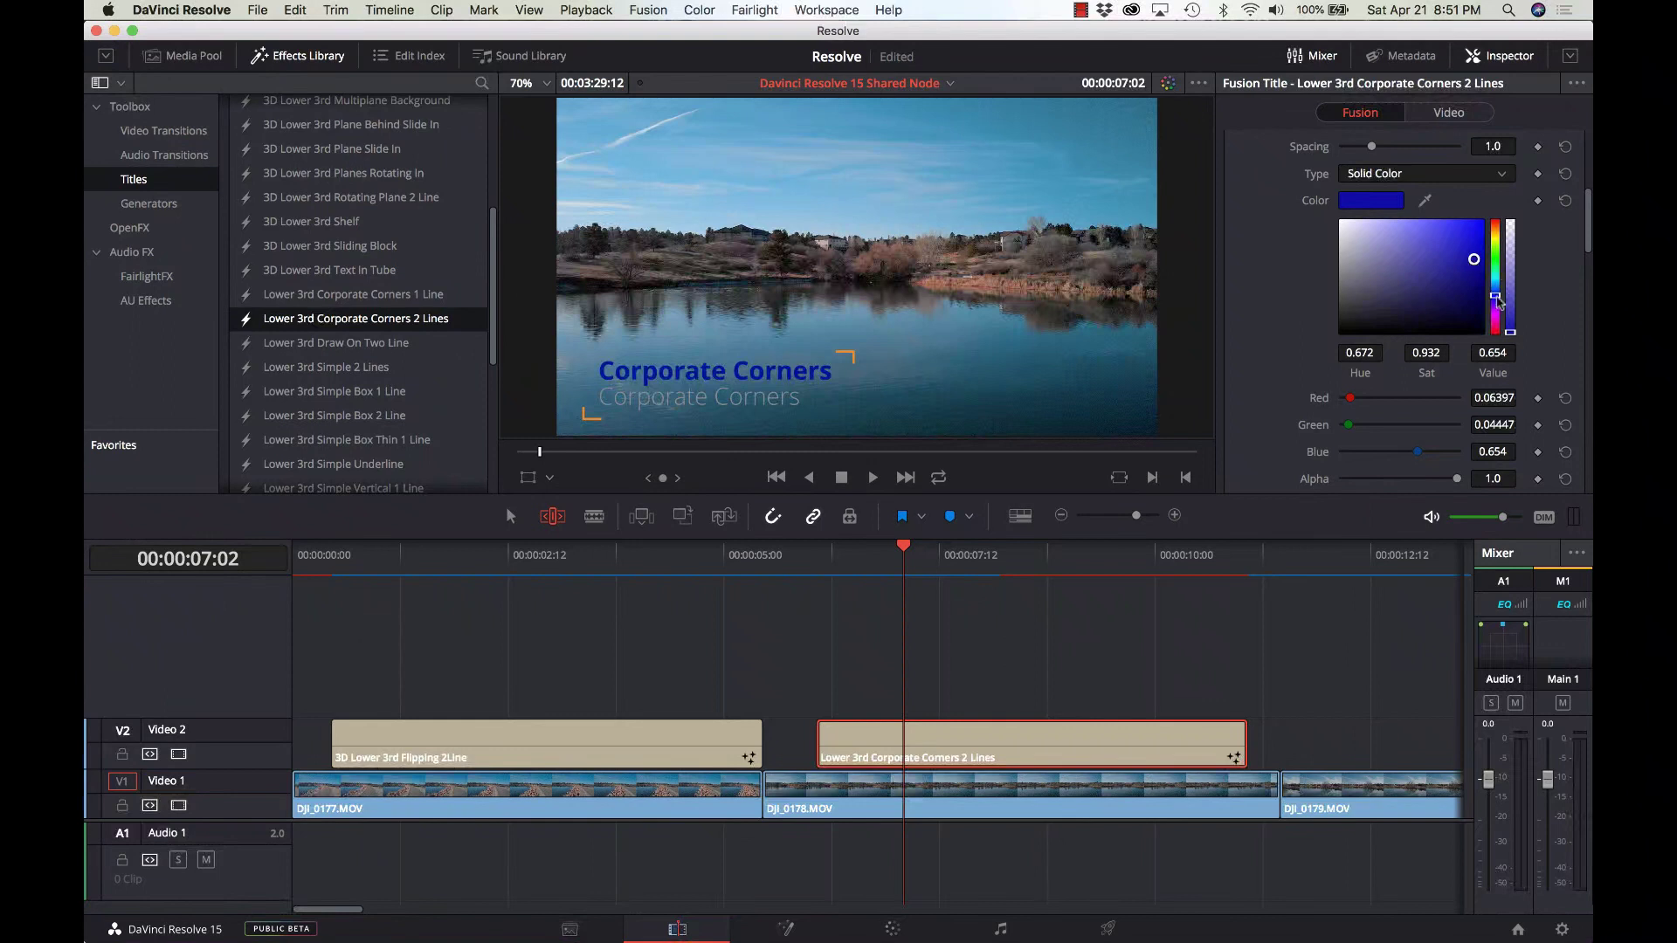
{"action": "key", "text": "super+z"}
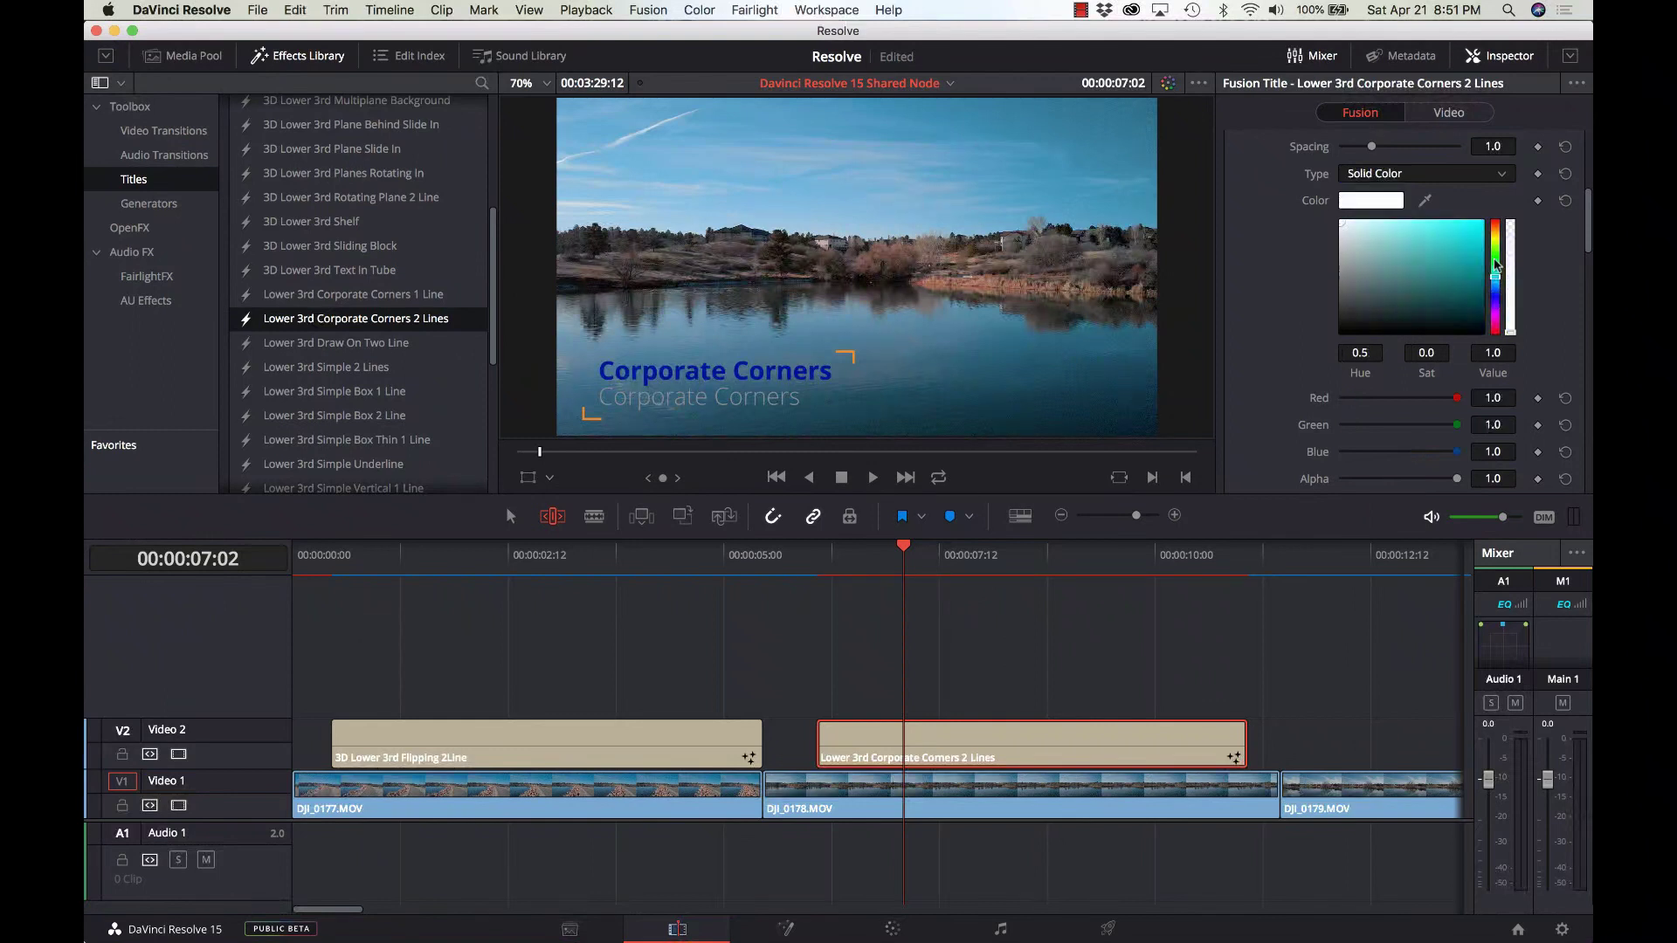
{"action": "scroll", "coordinate": [1422, 305], "scroll_direction": "down", "scroll_amount": 3}
{"action": "scroll", "coordinate": [1423, 303], "scroll_direction": "down", "scroll_amount": 2}
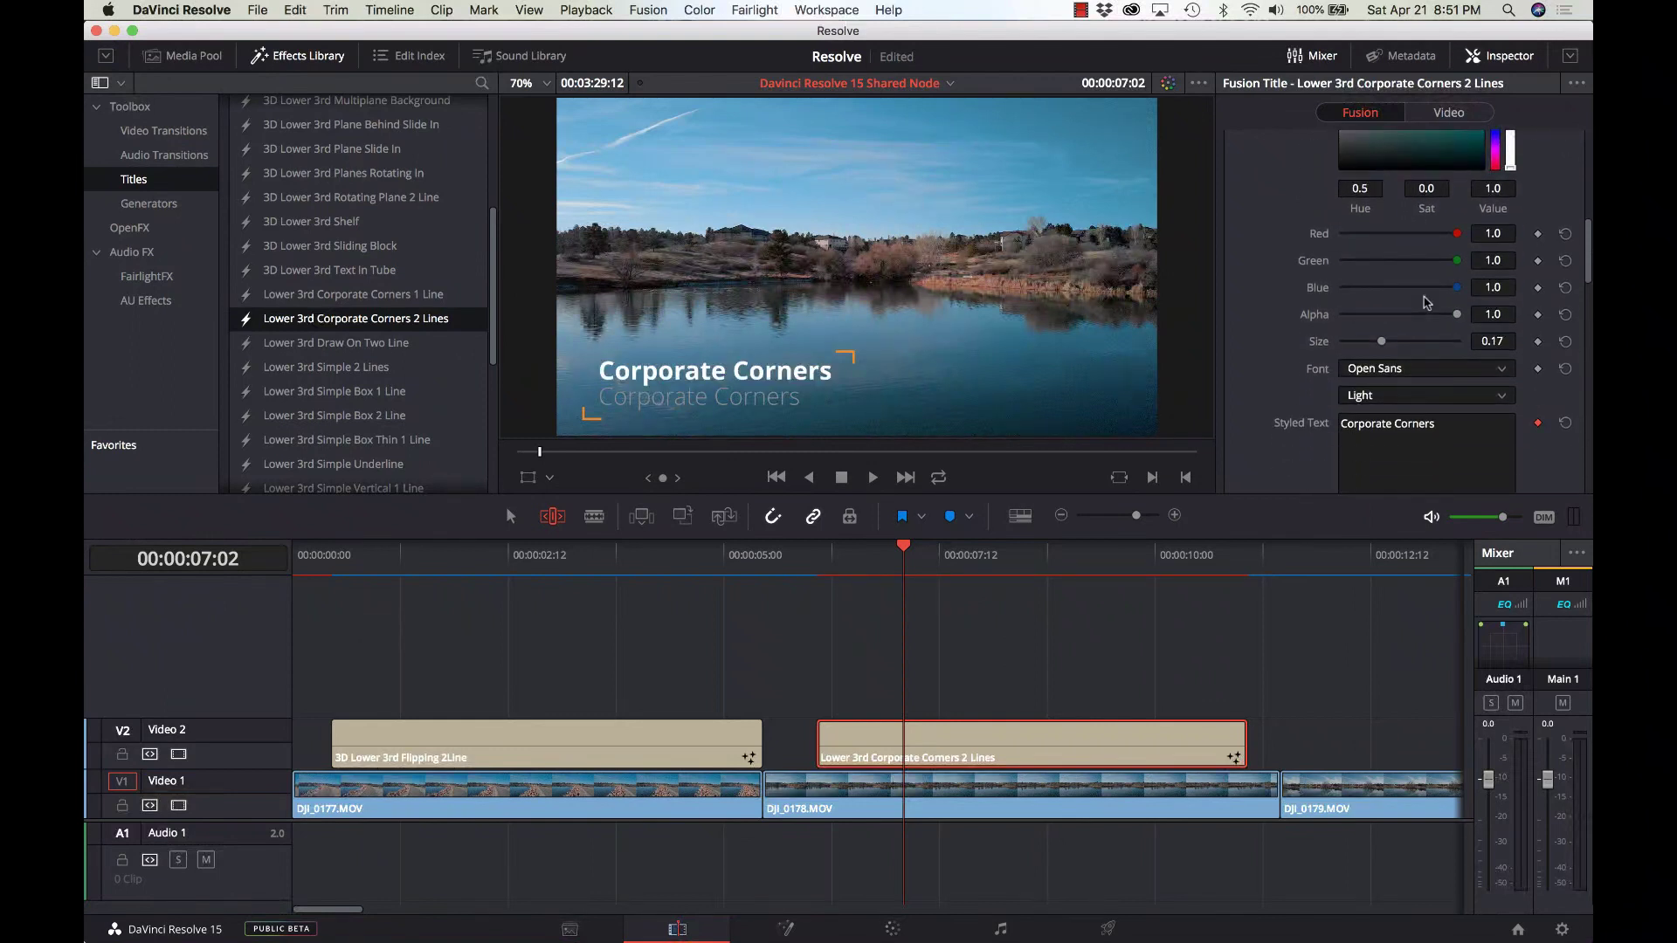
{"action": "scroll", "coordinate": [1423, 304], "scroll_direction": "down", "scroll_amount": 3}
{"action": "scroll", "coordinate": [1422, 305], "scroll_direction": "down", "scroll_amount": 3}
{"action": "scroll", "coordinate": [1423, 305], "scroll_direction": "down", "scroll_amount": 3}
{"action": "scroll", "coordinate": [1423, 305], "scroll_direction": "down", "scroll_amount": 3}
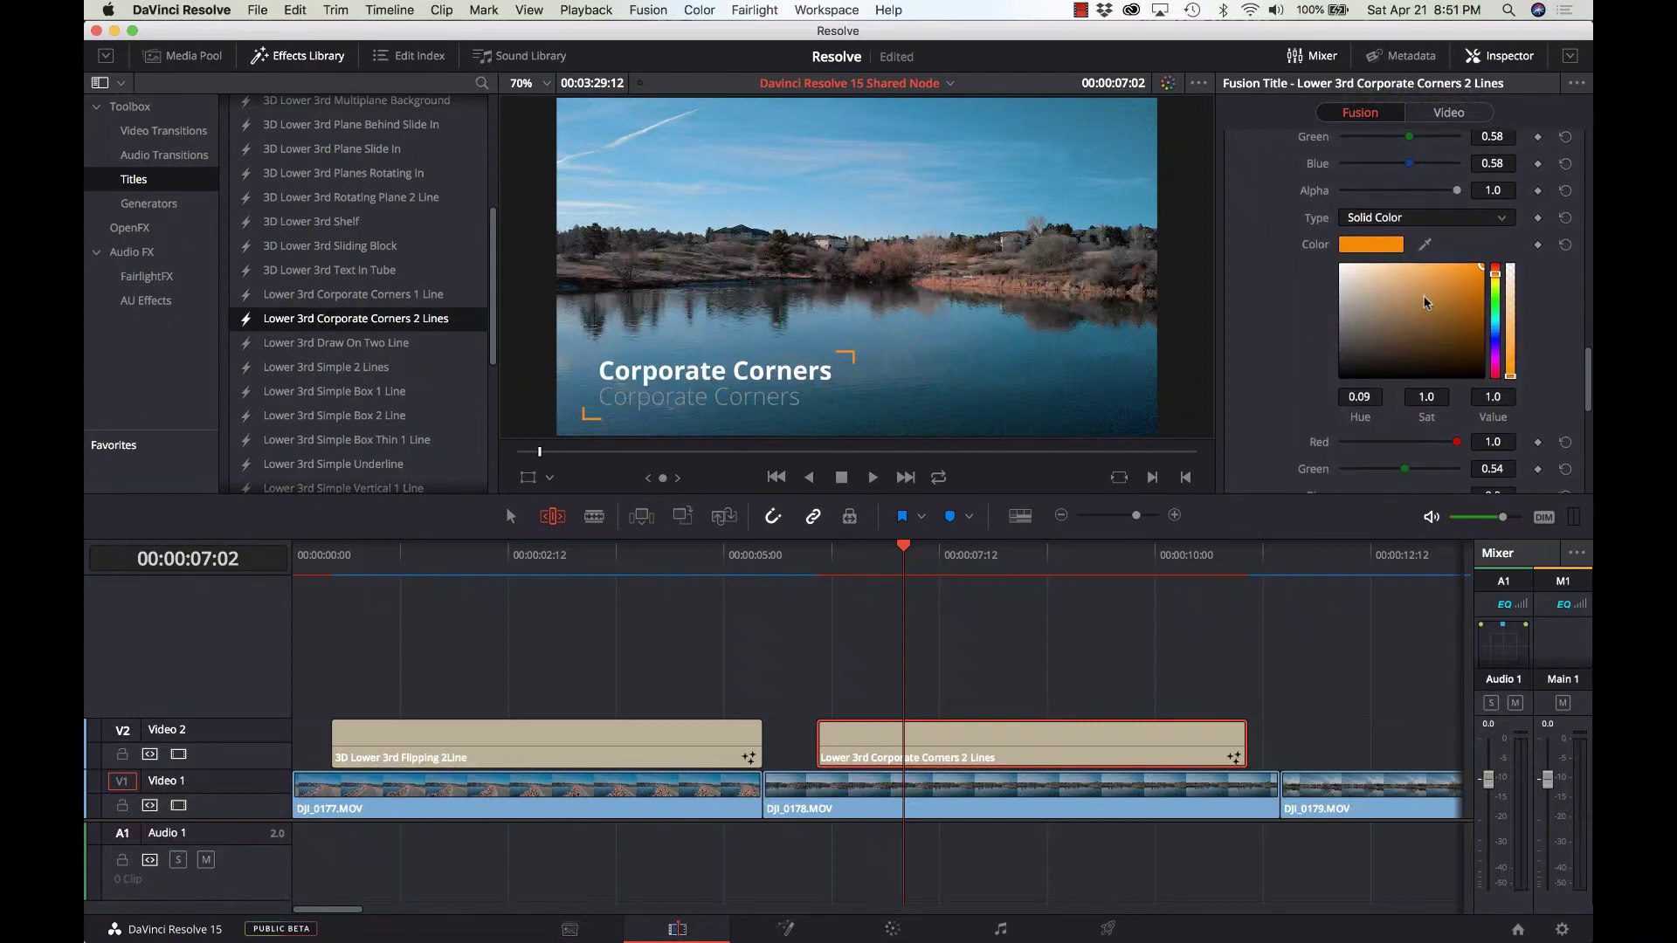
- Change both orange corner Color swatches to the saved blue favourite, confirming each with OK
{"action": "left_click", "coordinate": [1380, 244]}
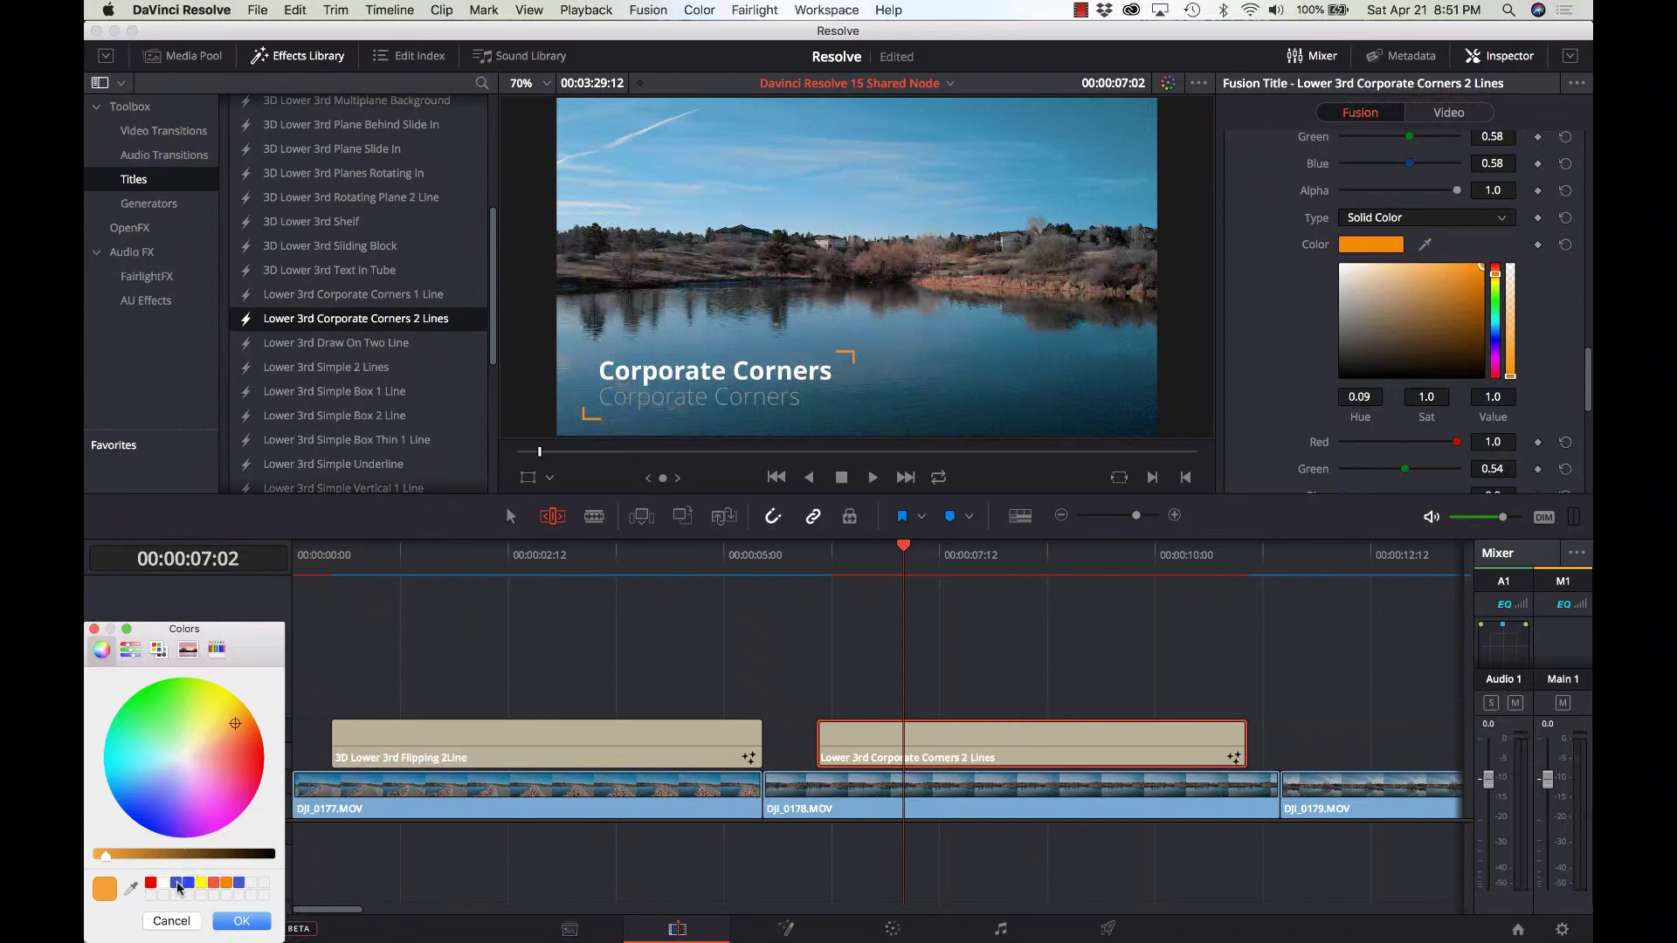
{"action": "left_click", "coordinate": [175, 882]}
{"action": "left_click", "coordinate": [243, 920]}
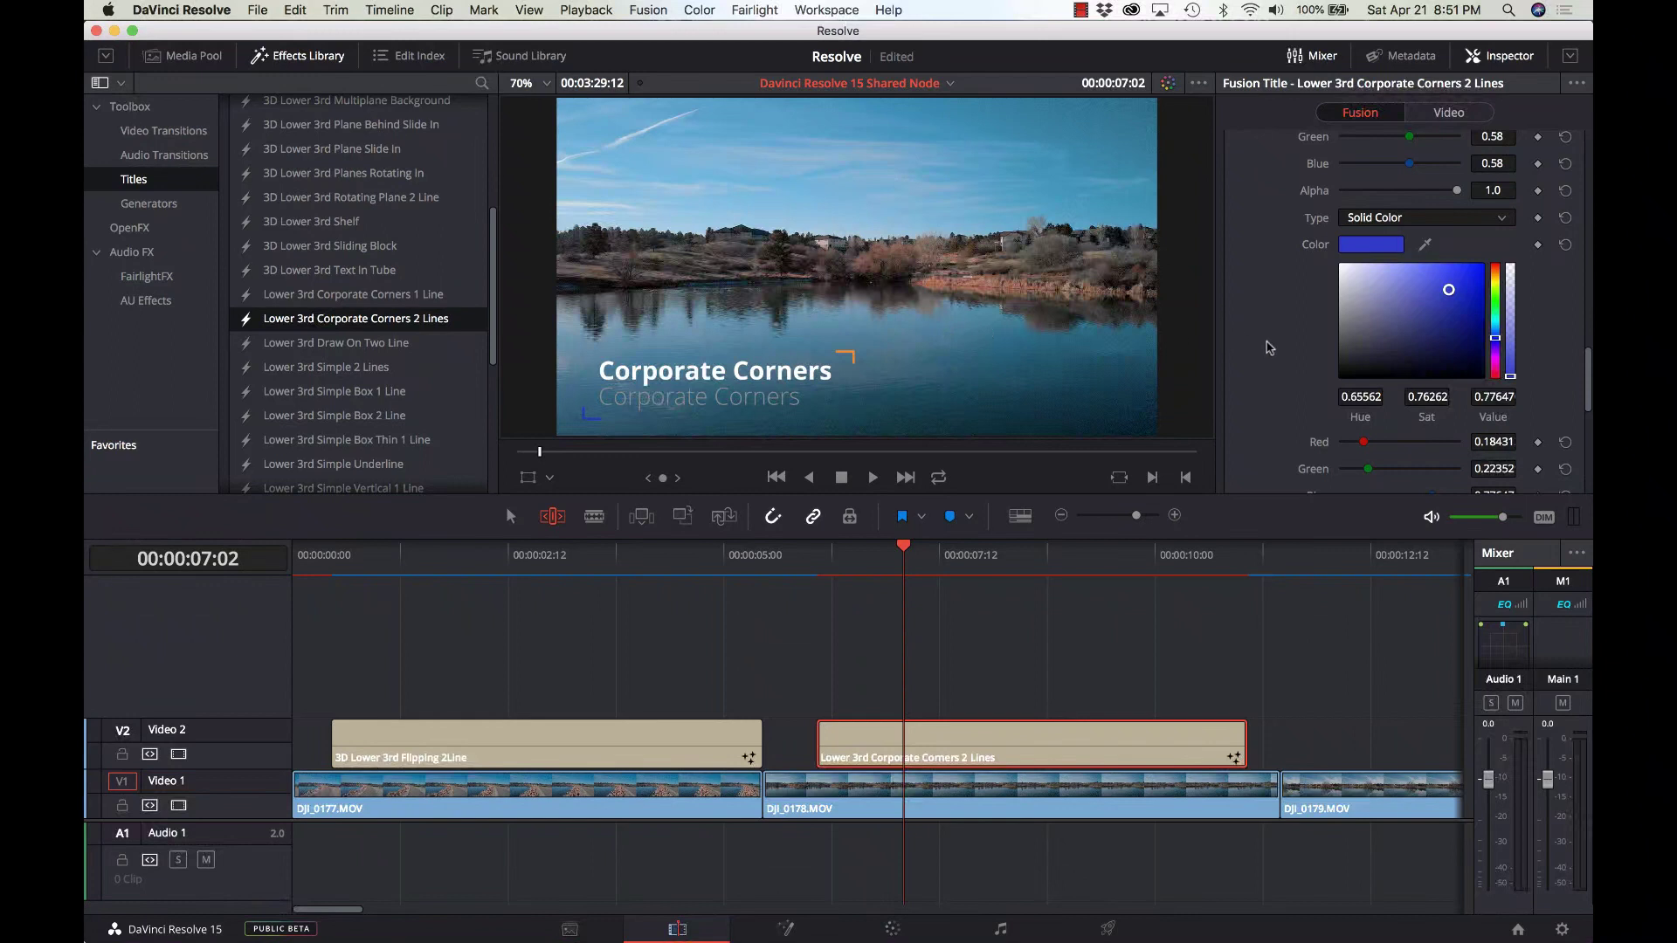
{"action": "scroll", "coordinate": [1266, 347], "scroll_direction": "down", "scroll_amount": 3}
{"action": "scroll", "coordinate": [1266, 348], "scroll_direction": "down", "scroll_amount": 3}
{"action": "scroll", "coordinate": [1265, 347], "scroll_direction": "down", "scroll_amount": 3}
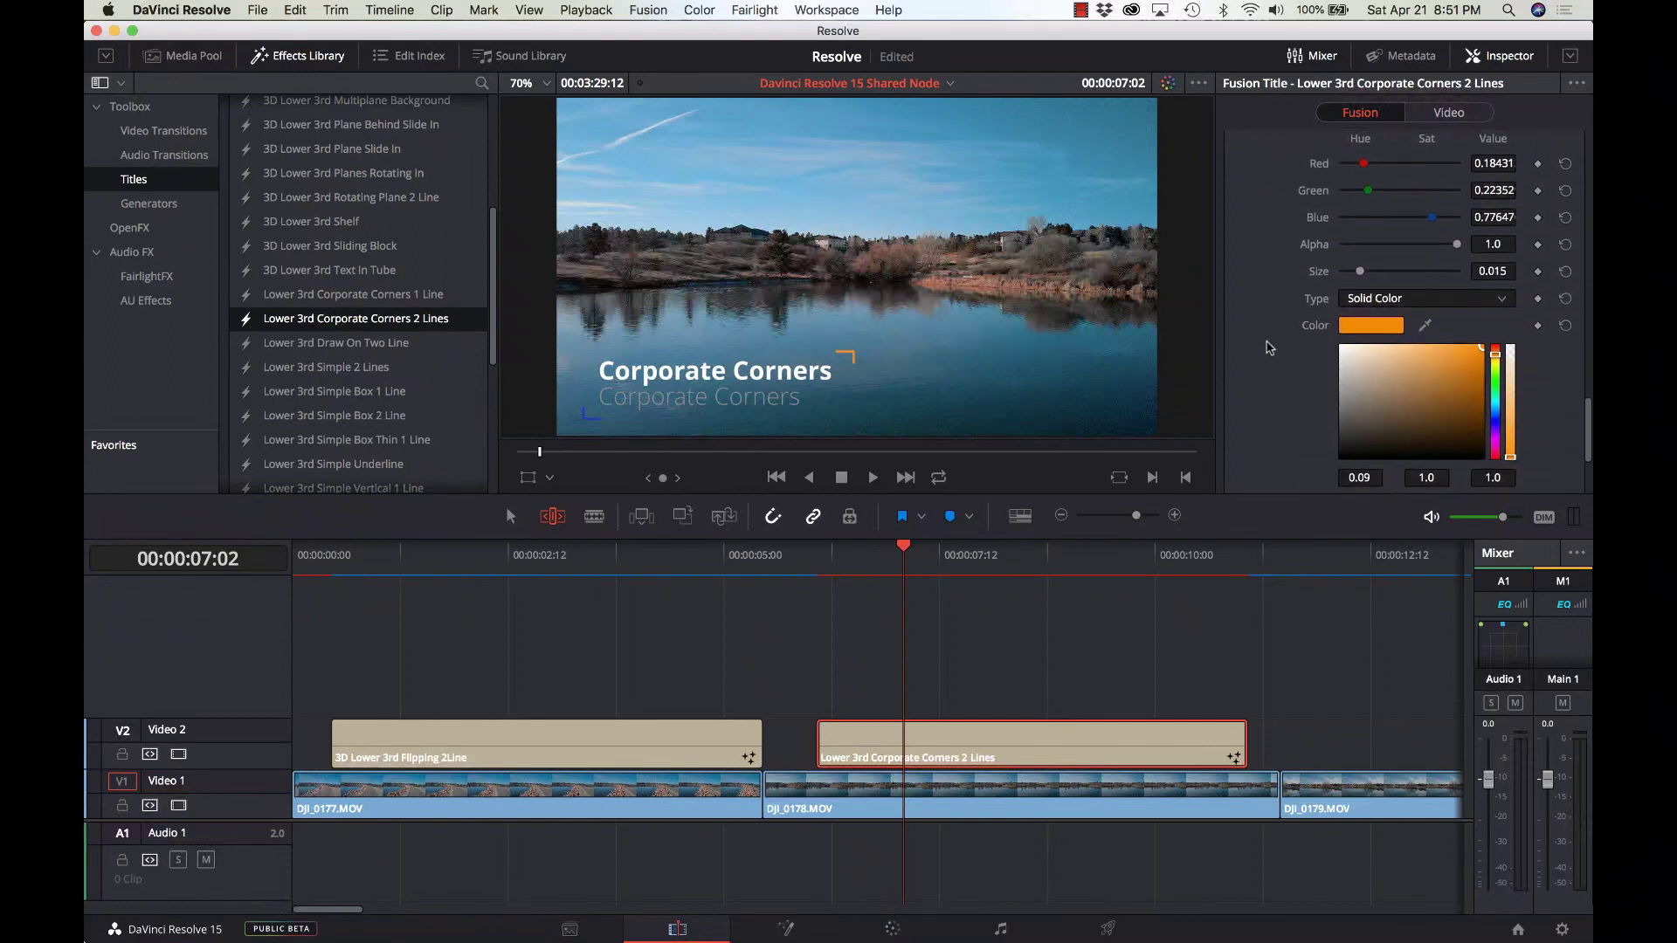
{"action": "left_click", "coordinate": [1381, 326]}
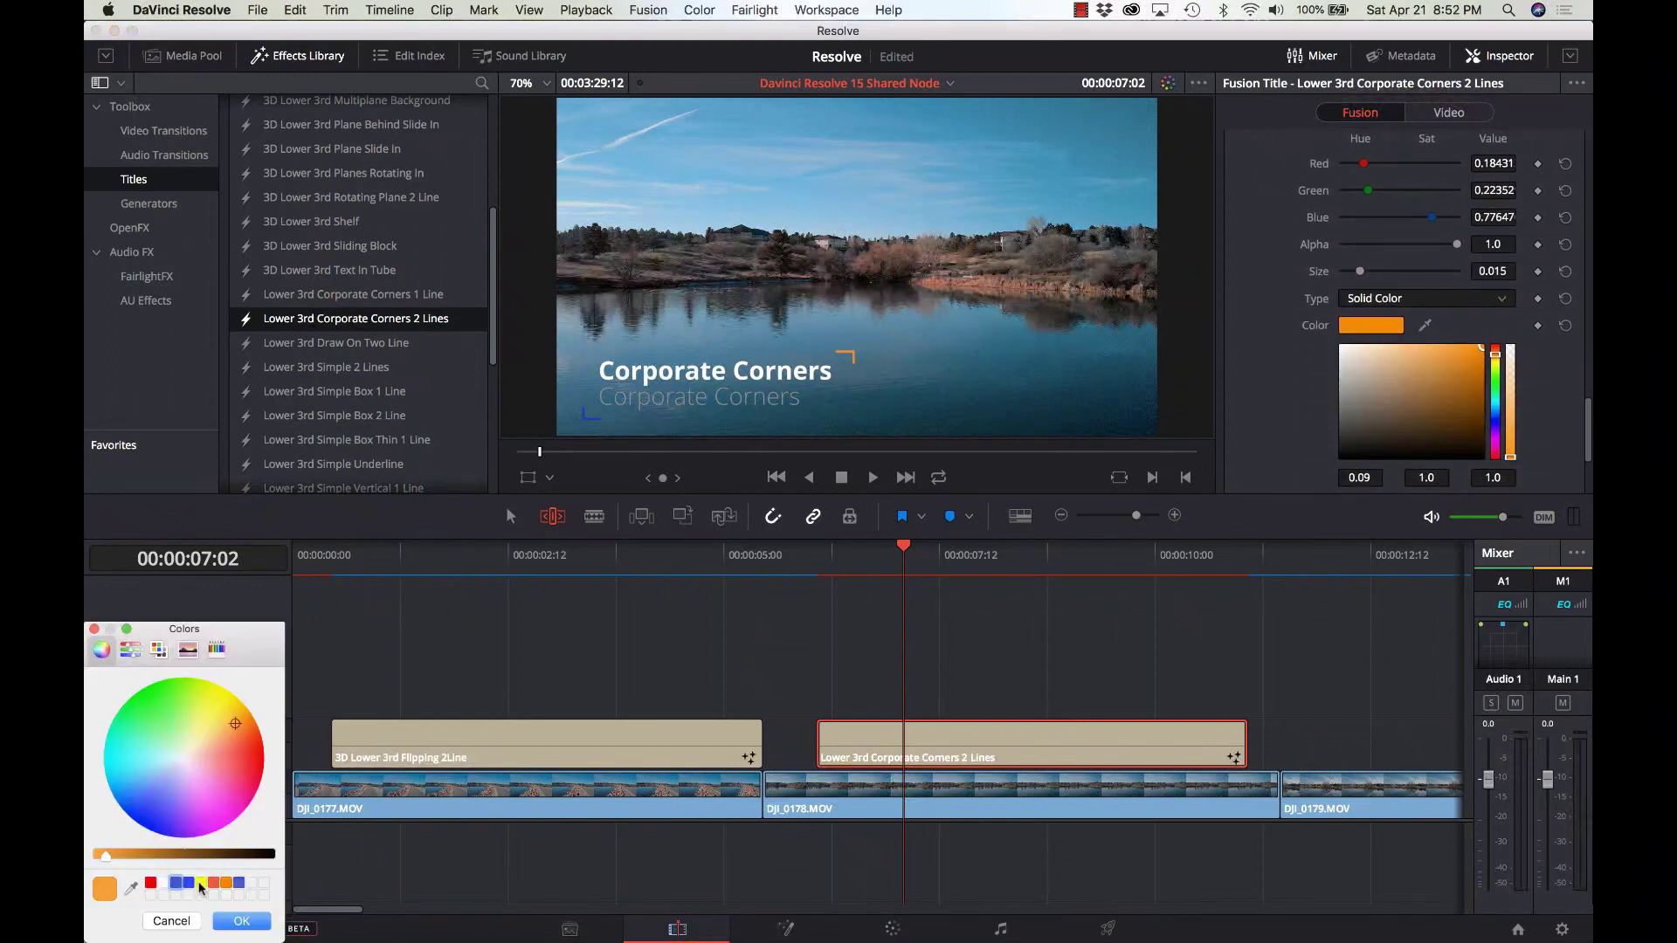
{"action": "left_click", "coordinate": [187, 883]}
{"action": "left_click", "coordinate": [244, 922]}
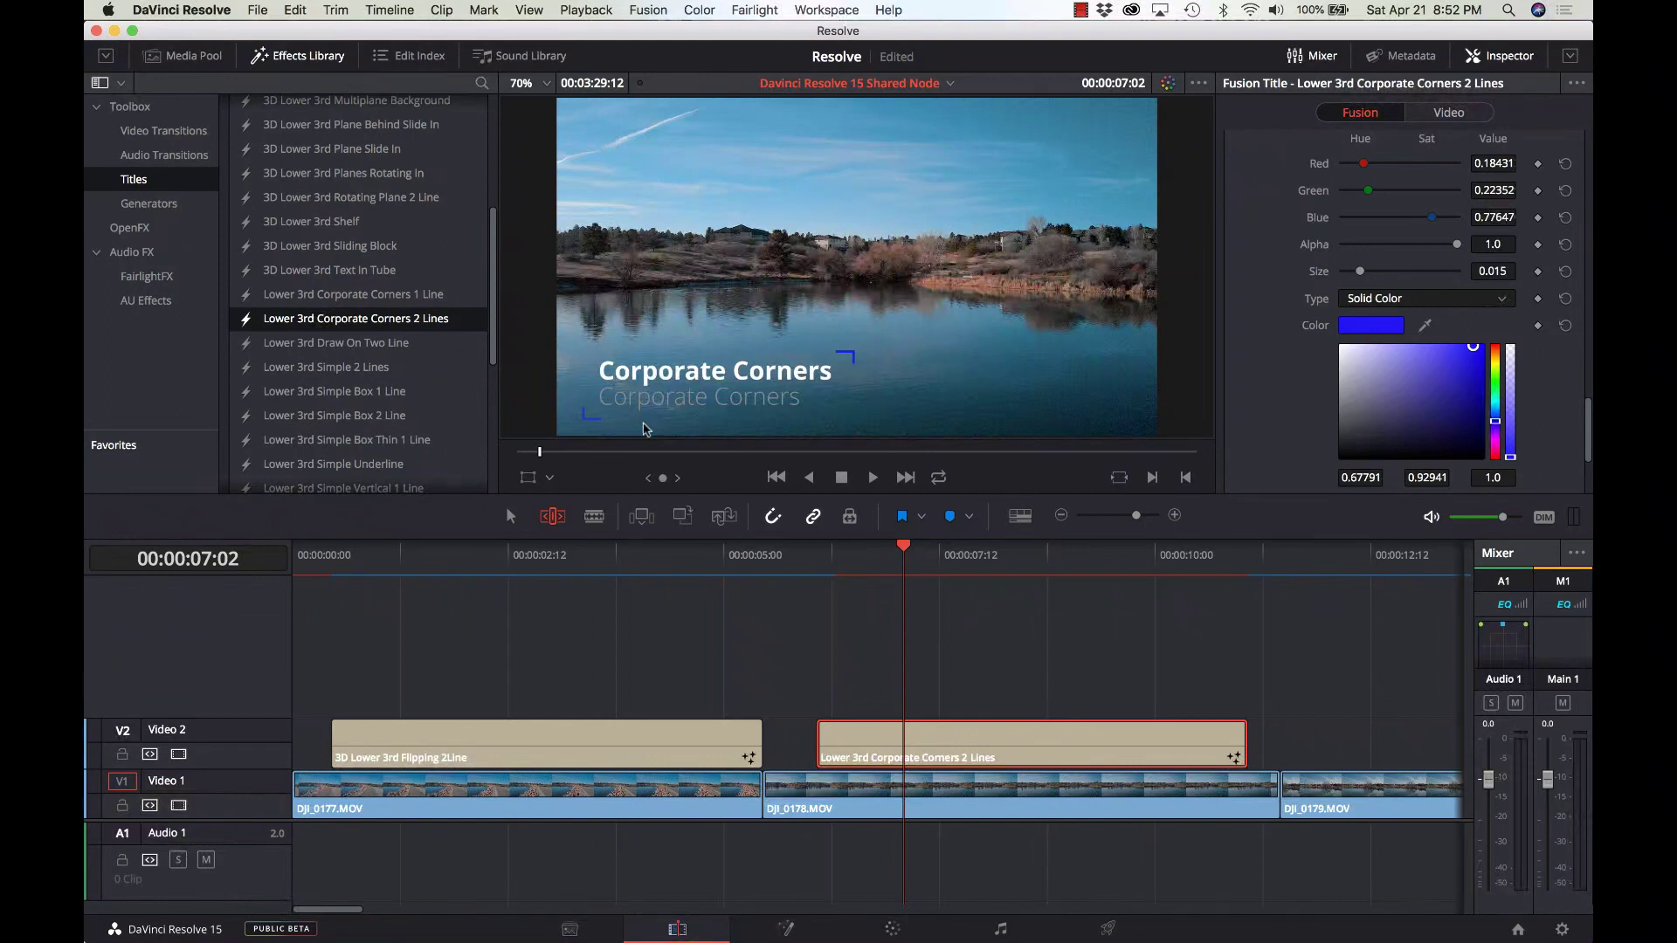
{"action": "scroll", "coordinate": [442, 457], "scroll_direction": "down", "scroll_amount": 3}
{"action": "scroll", "coordinate": [442, 457], "scroll_direction": "down", "scroll_amount": 3}
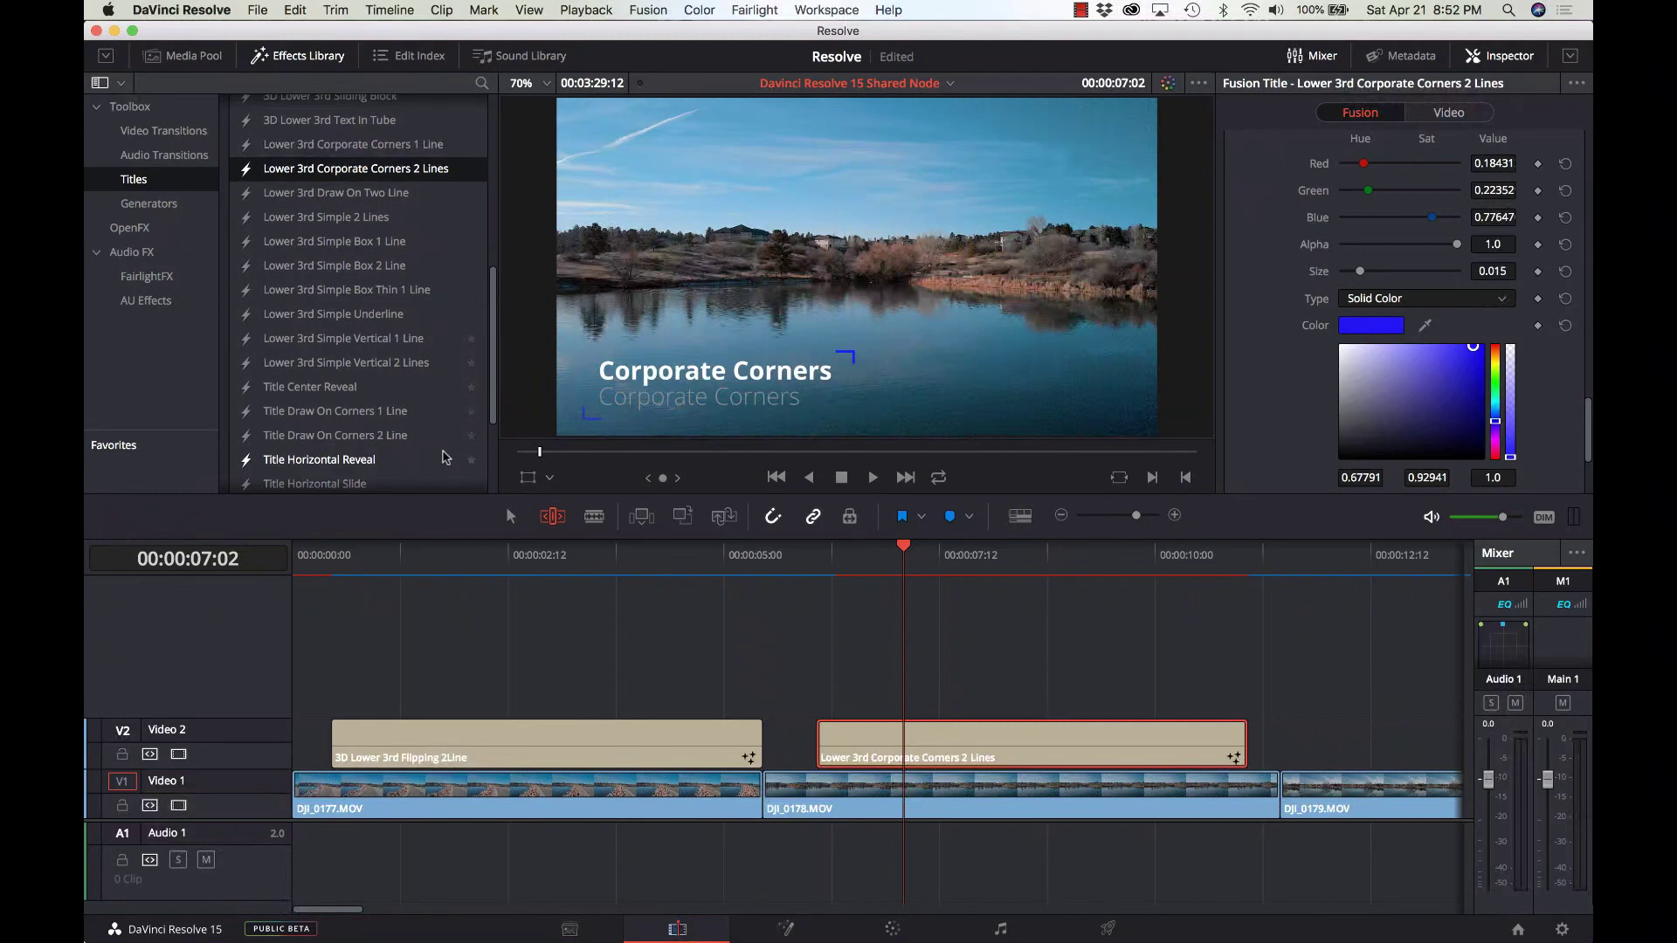
{"action": "scroll", "coordinate": [443, 457], "scroll_direction": "down", "scroll_amount": 3}
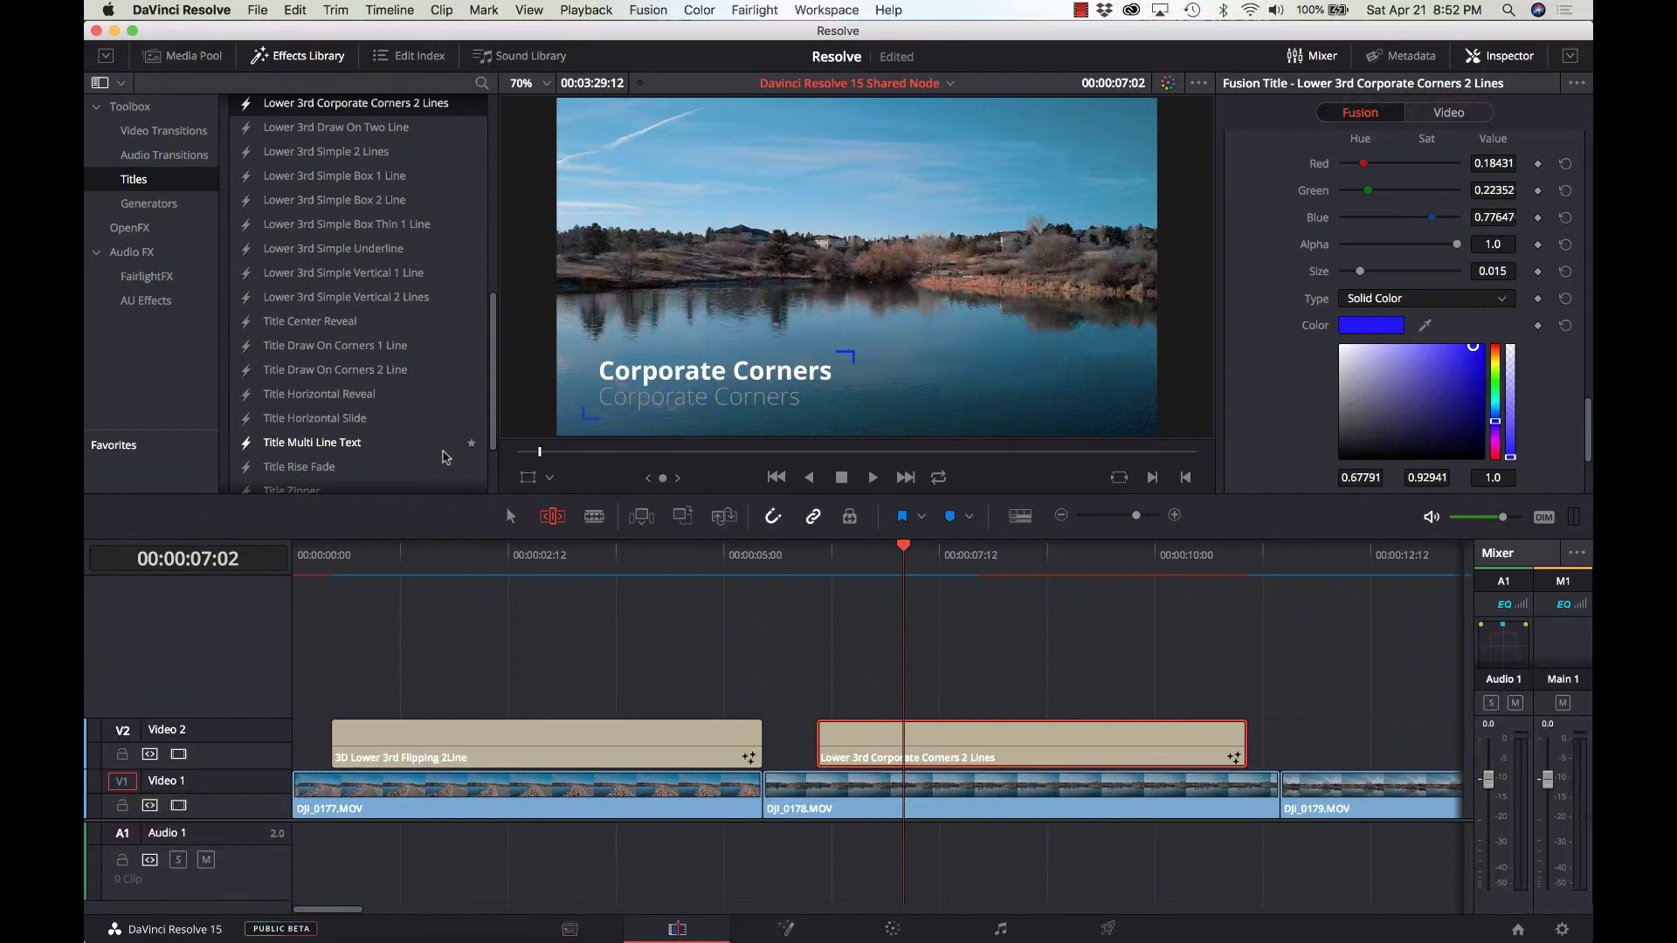
{"action": "scroll", "coordinate": [417, 417], "scroll_direction": "down", "scroll_amount": 2}
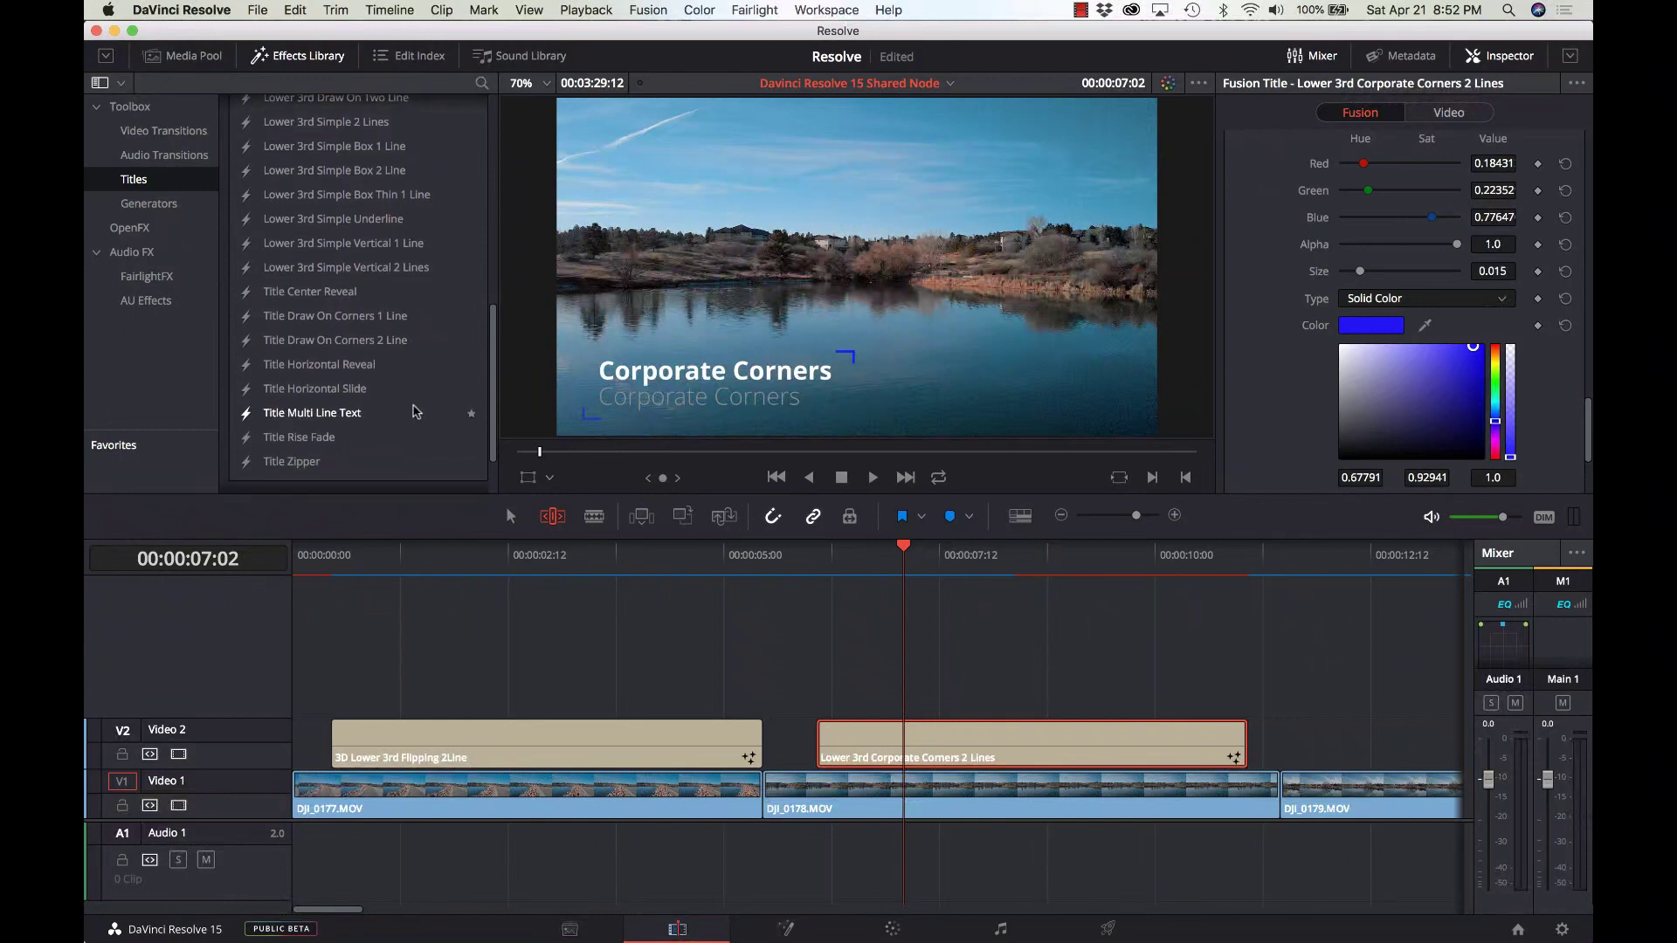